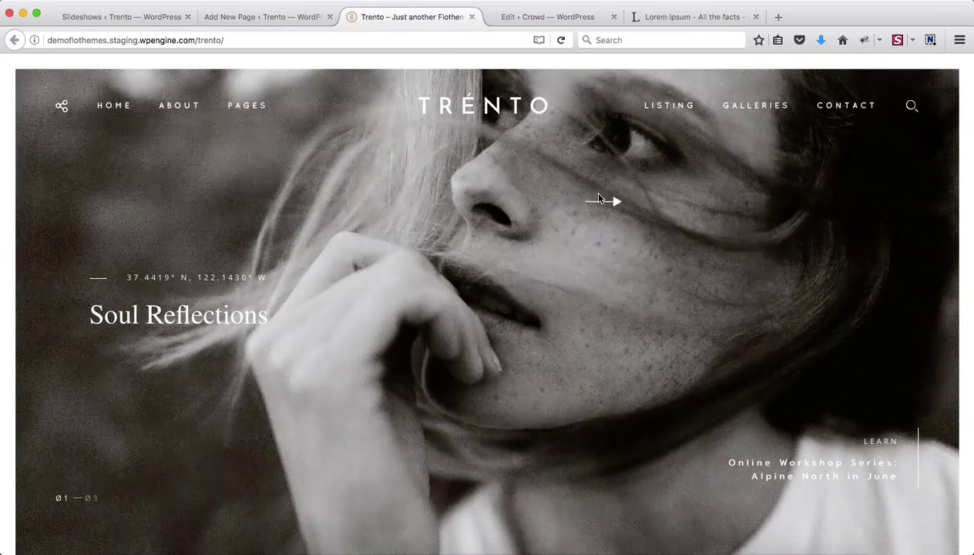
Switch to the unsaved new page in WordPress and delete the WP Title and WP Content blocks from its layout
key(ctrl+shift+Tab)
scroll(291, 291, down, 5)
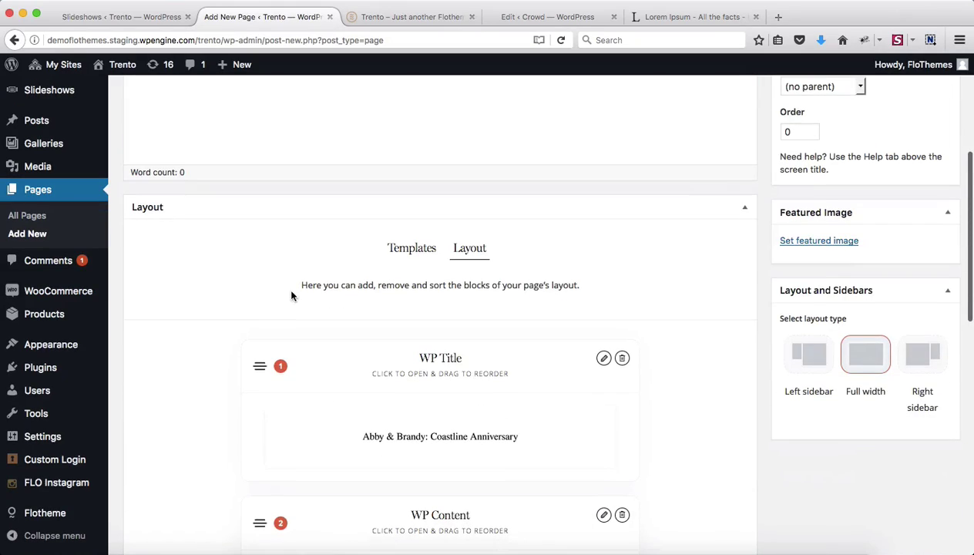
scroll(277, 266, down, 5)
scroll(276, 262, up, 4)
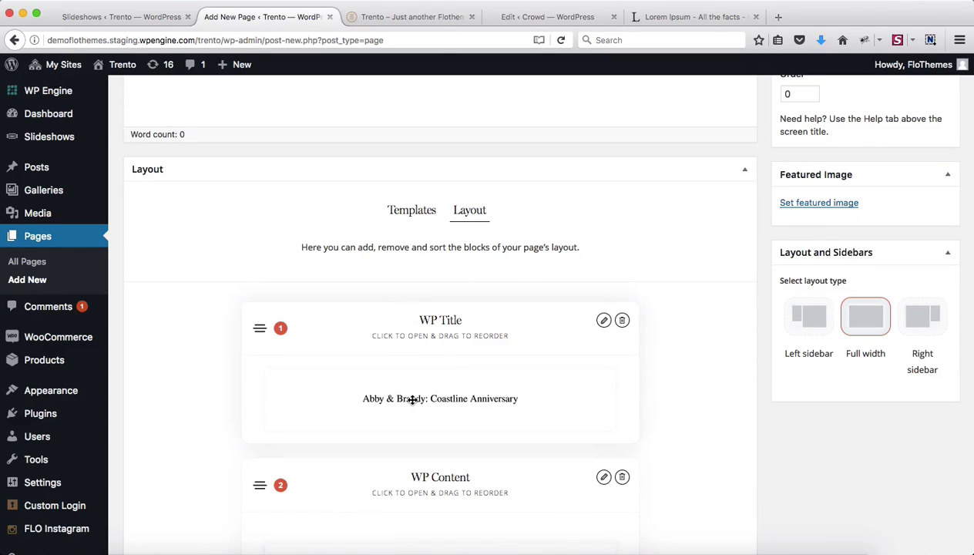
scroll(413, 400, down, 3)
scroll(413, 398, up, 2)
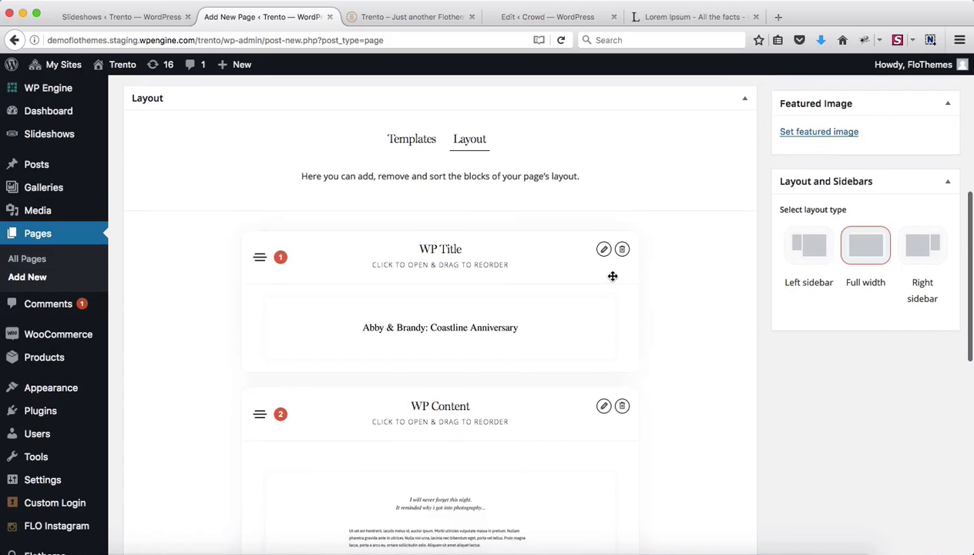
click(622, 255)
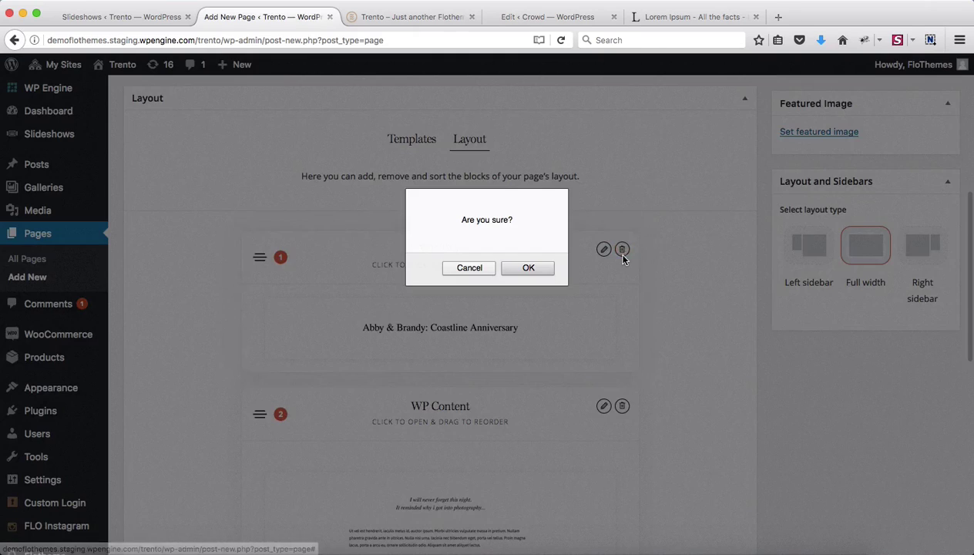
key(Return)
scroll(504, 366, down, 5)
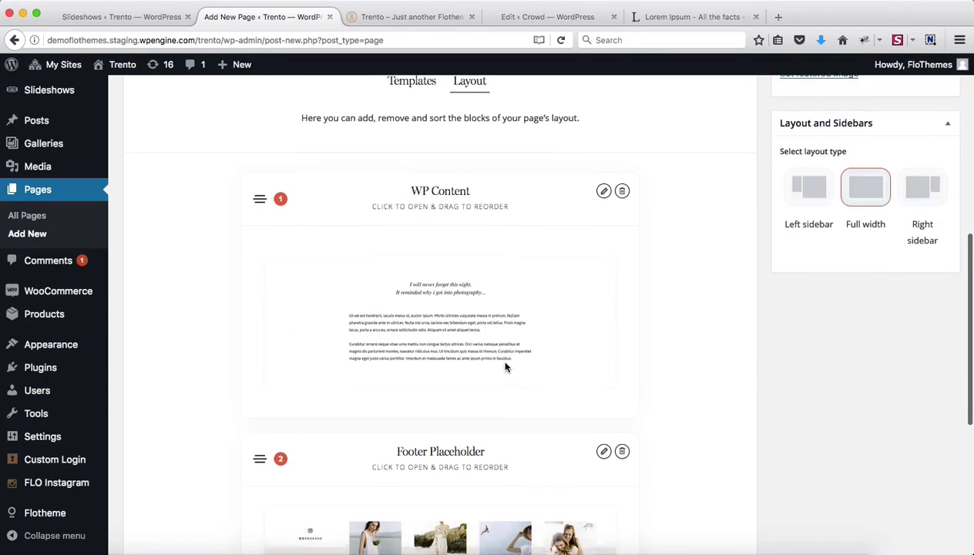
click(622, 185)
key(Return)
Add three Slideshow blocks to the page layout
scroll(537, 362, down, 5)
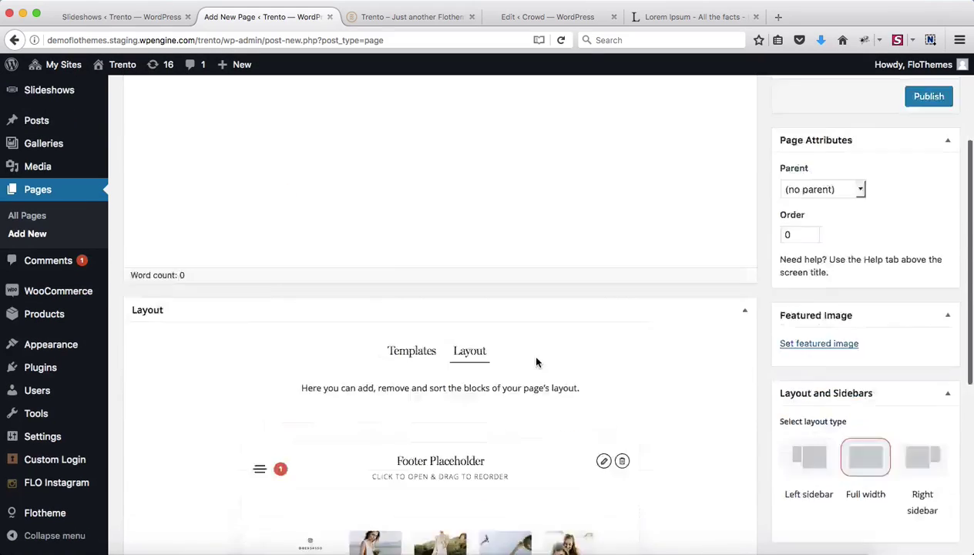
click(450, 401)
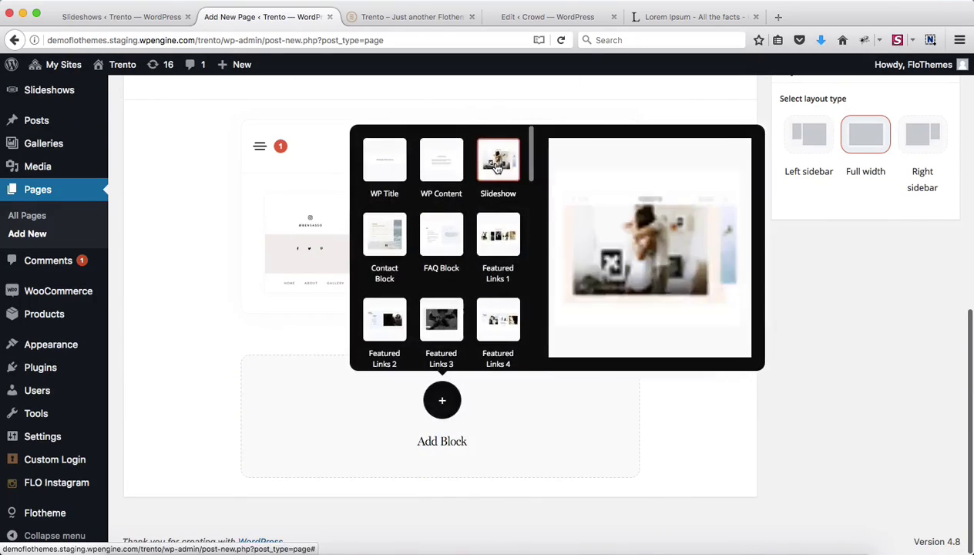
click(496, 162)
scroll(455, 415, down, 4)
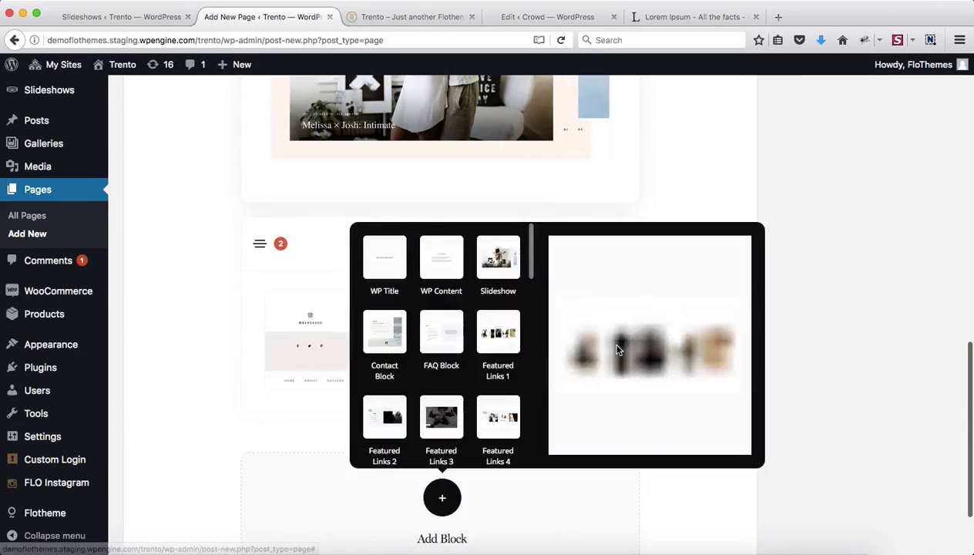
click(438, 504)
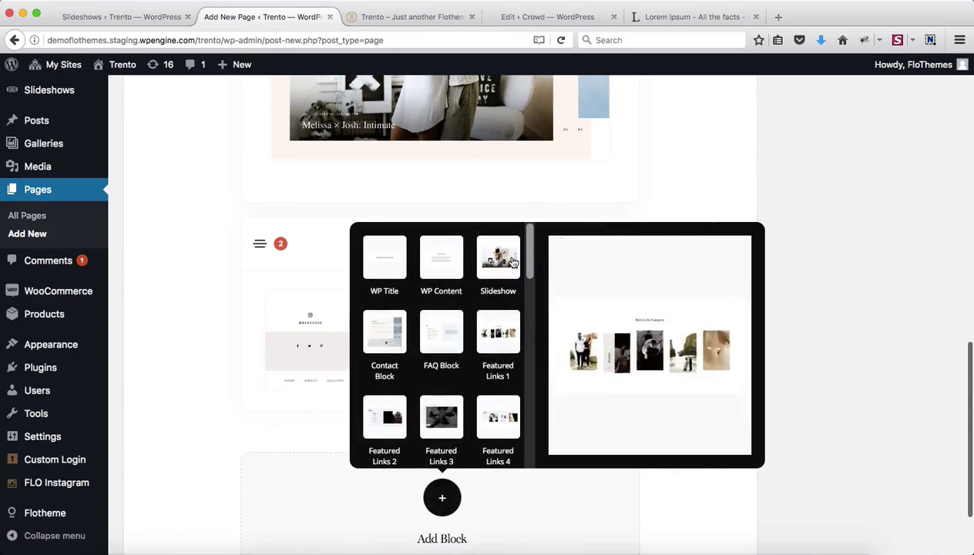
click(498, 266)
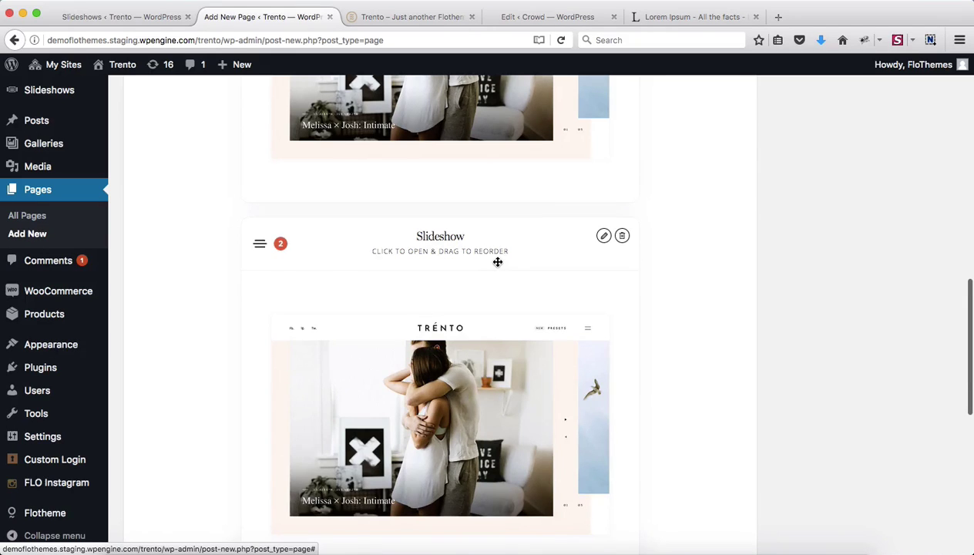
scroll(498, 262, down, 6)
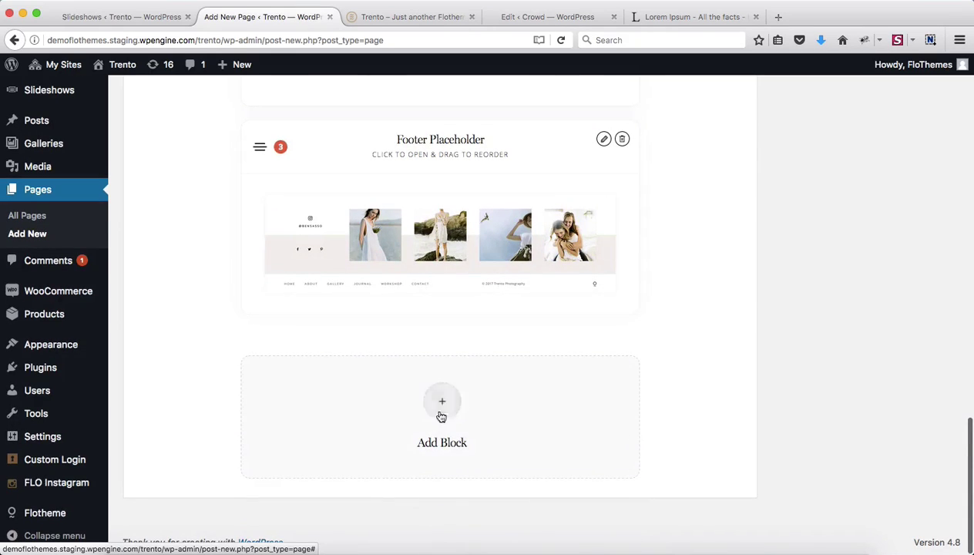
click(444, 404)
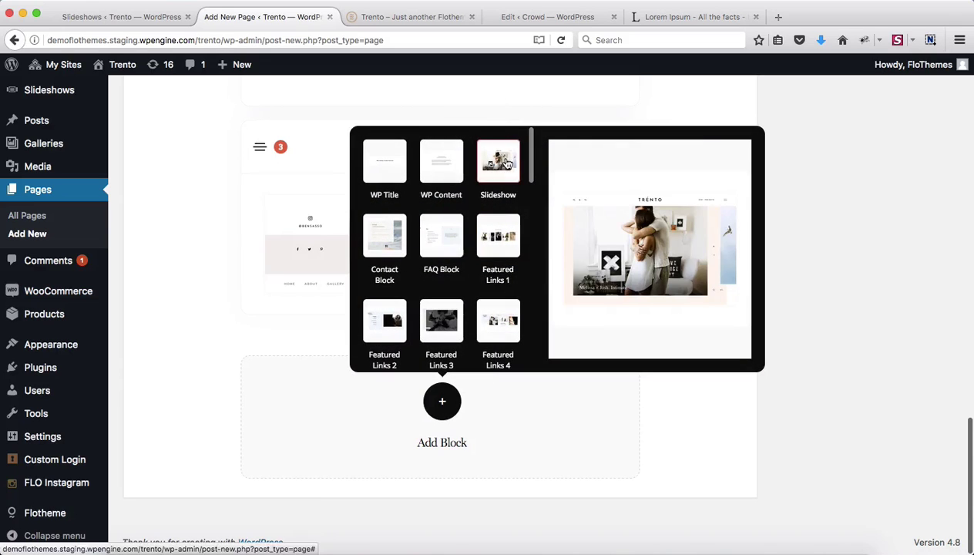
click(507, 164)
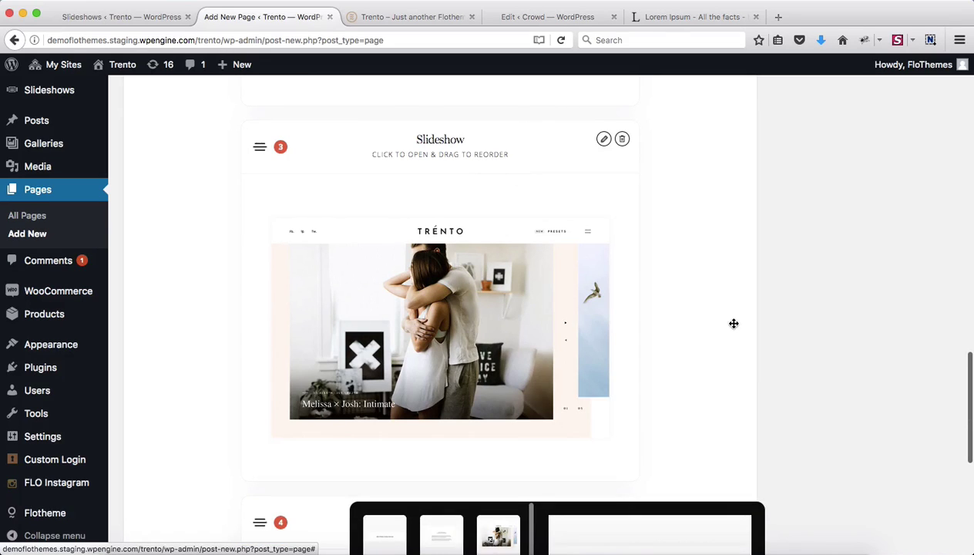
Assign the Home A slideshow to the first Slideshow block, review its Type A options and collapse the block
scroll(566, 267, up, 9)
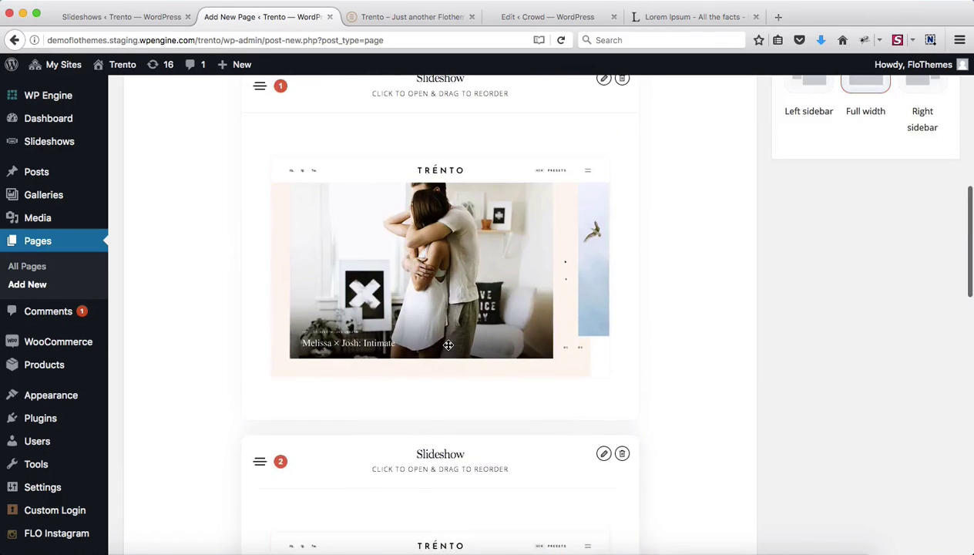
scroll(527, 224, up, 4)
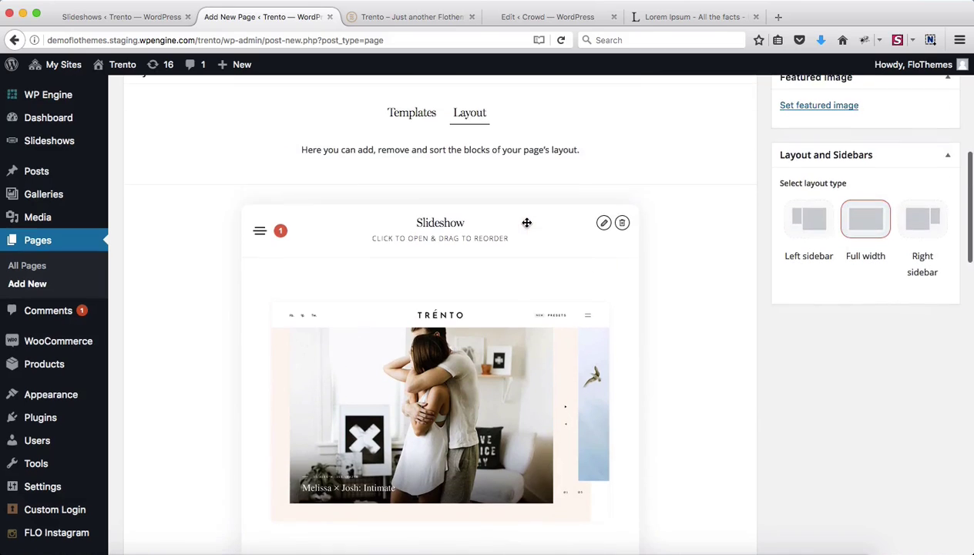
click(416, 230)
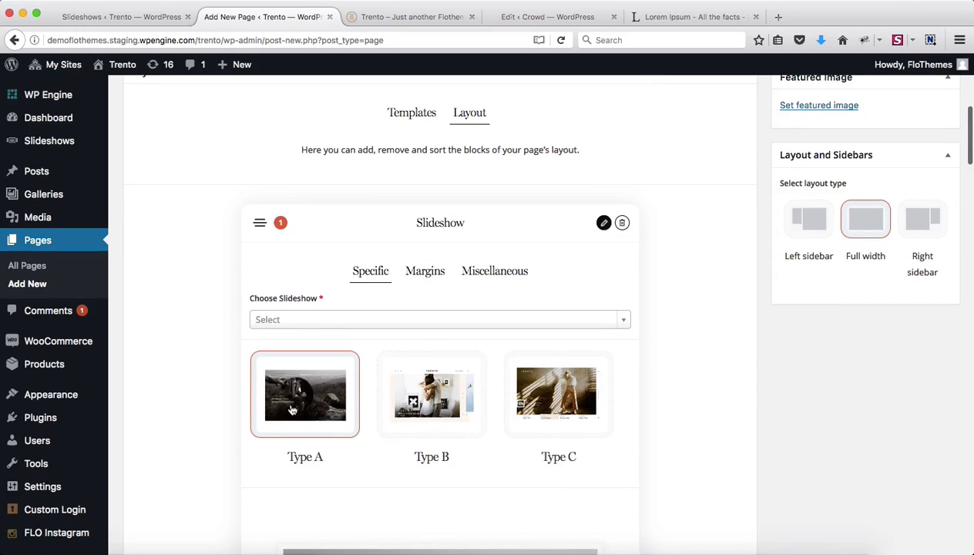
click(308, 318)
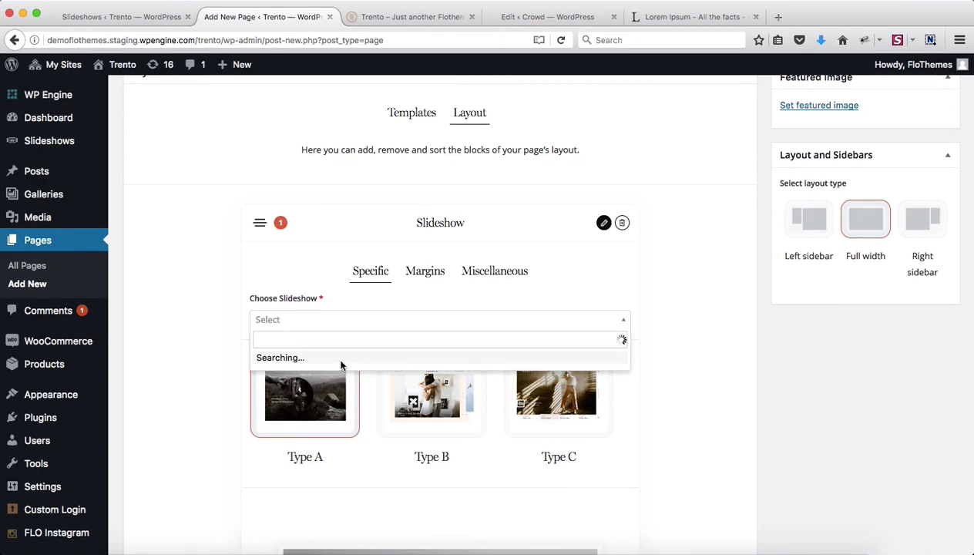
click(263, 360)
scroll(472, 344, down, 5)
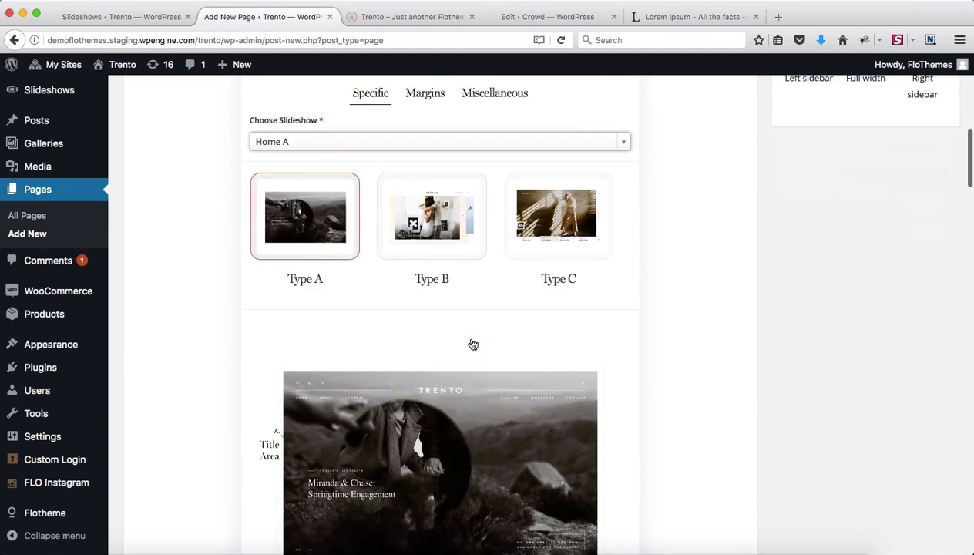
scroll(471, 344, down, 5)
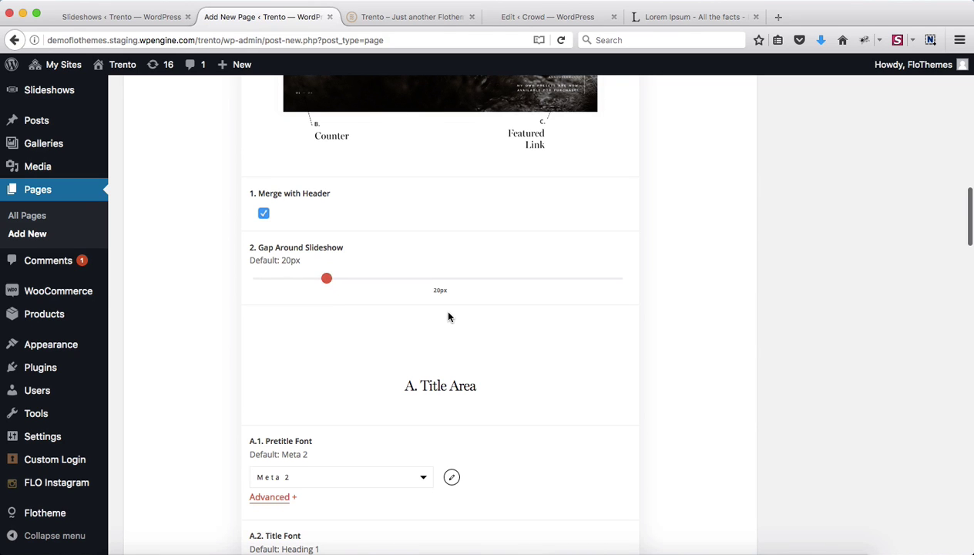
scroll(445, 310, up, 5)
scroll(459, 306, up, 3)
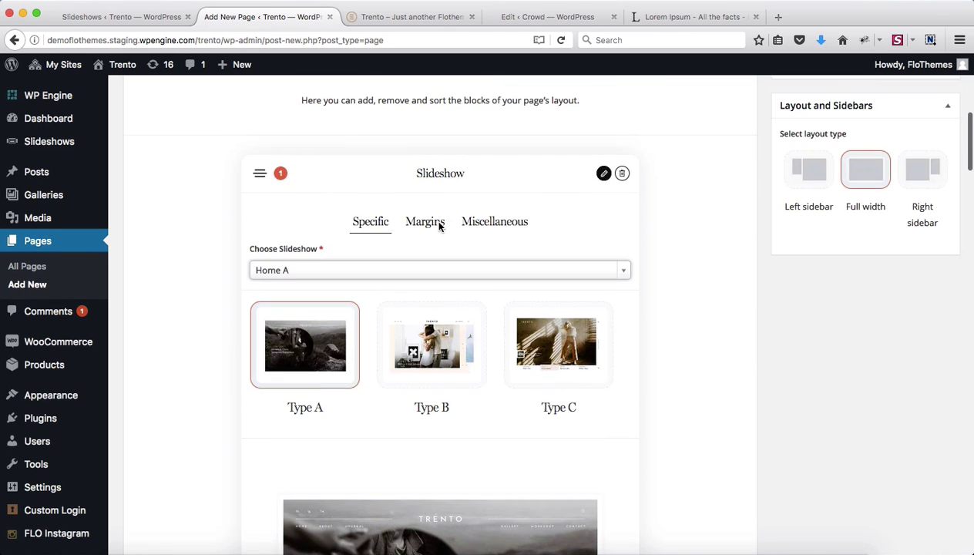
click(417, 171)
Assign the Home A slideshow to the second Slideshow block with the Type B style, then collapse the block
scroll(559, 211, down, 3)
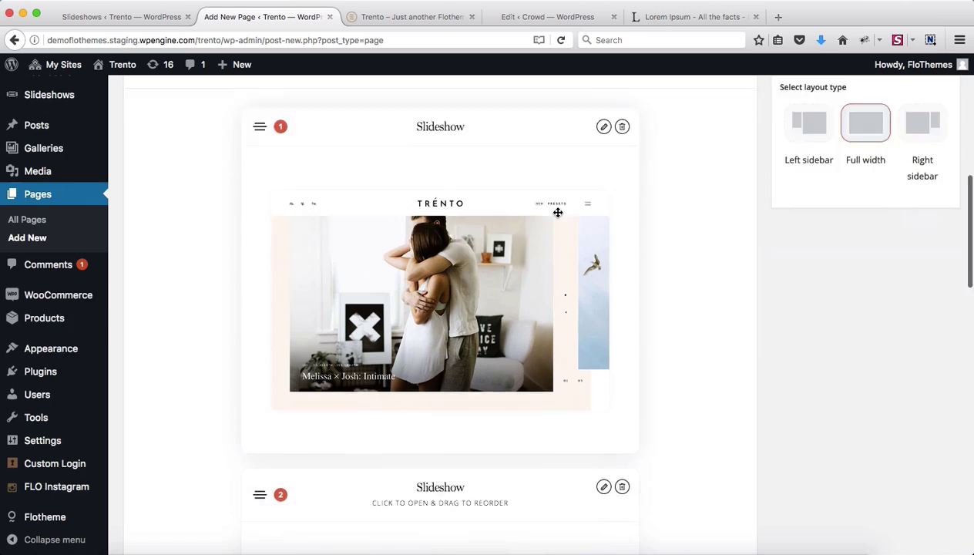
click(496, 295)
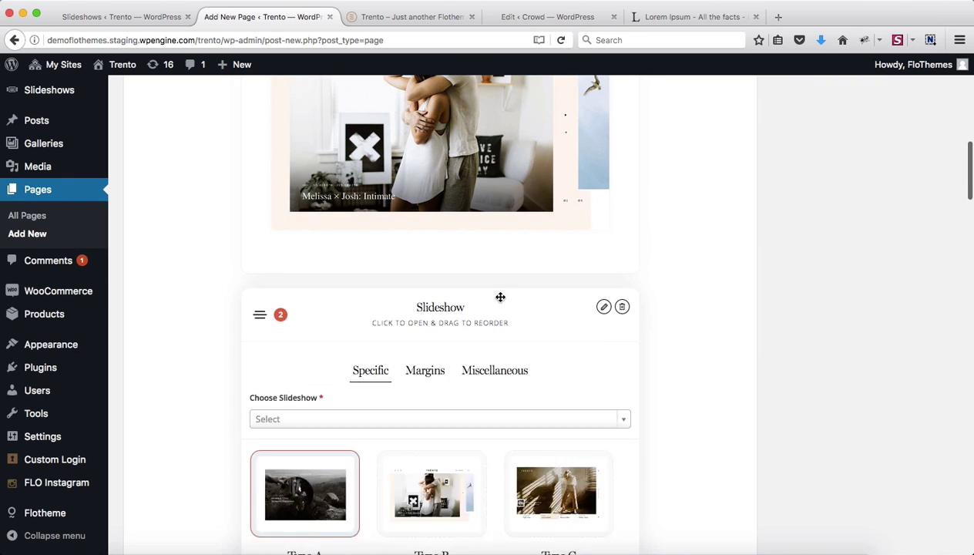
scroll(496, 296, down, 4)
scroll(401, 286, up, 1)
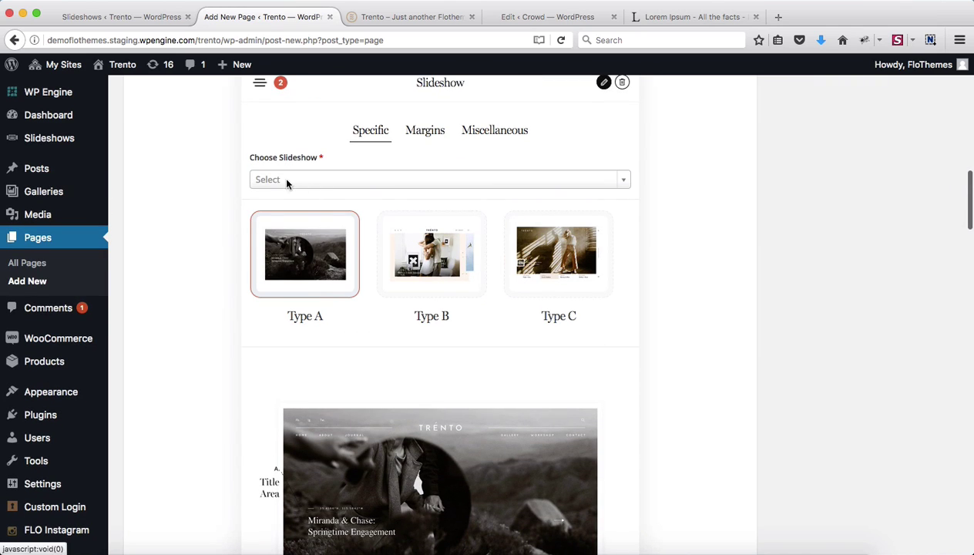
click(282, 178)
click(307, 224)
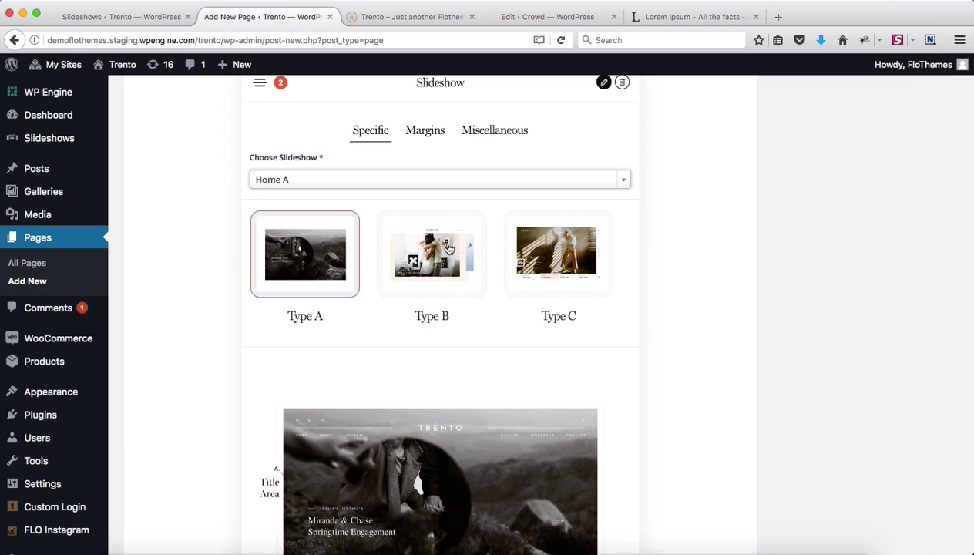
click(428, 247)
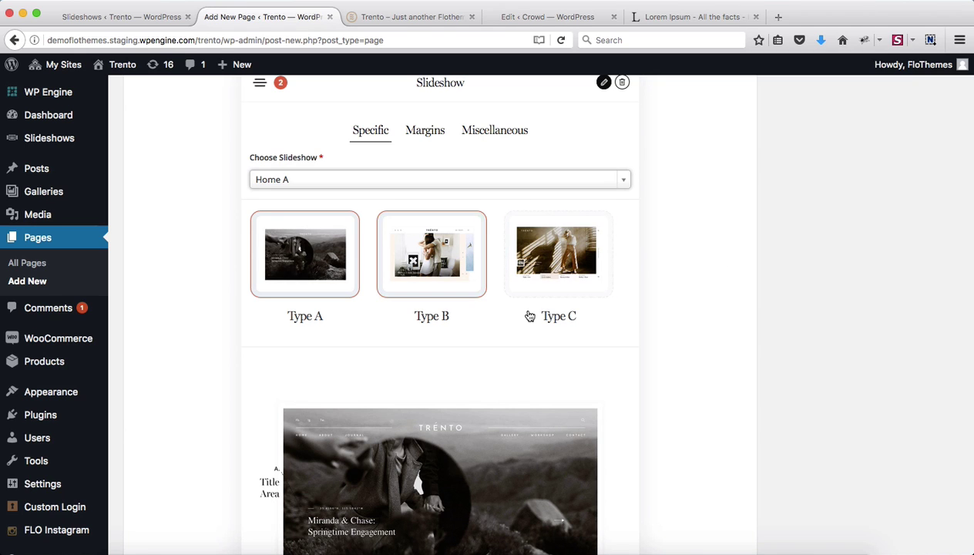
scroll(530, 316, down, 3)
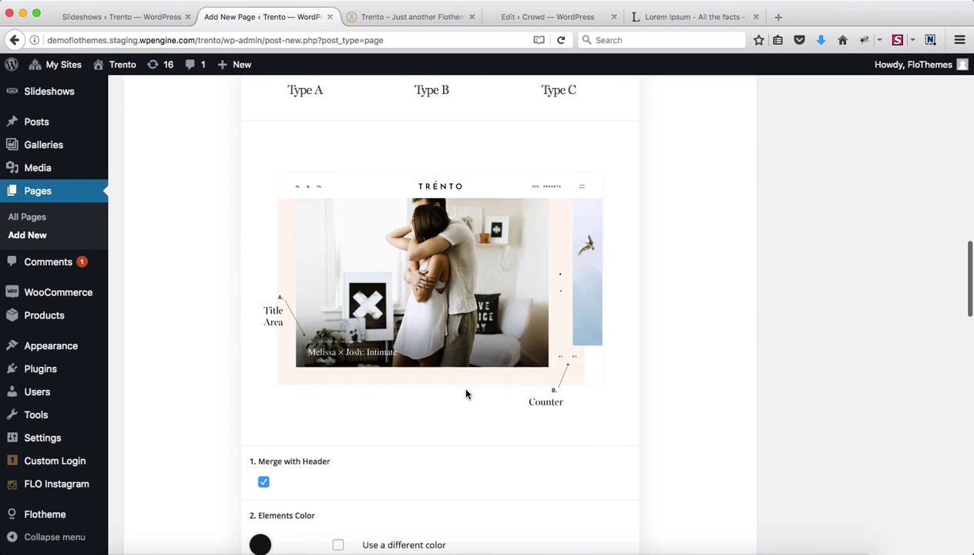
scroll(465, 393, down, 2)
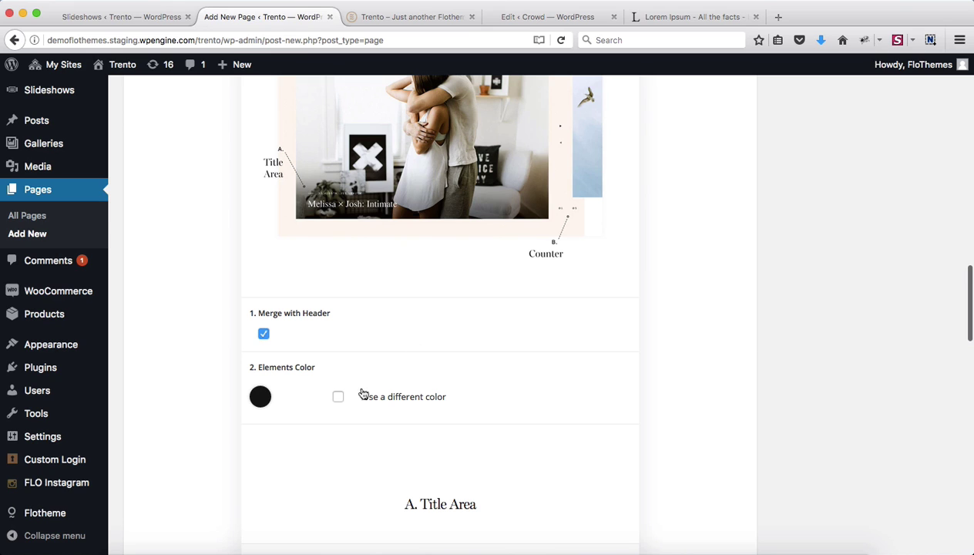
scroll(354, 398, up, 10)
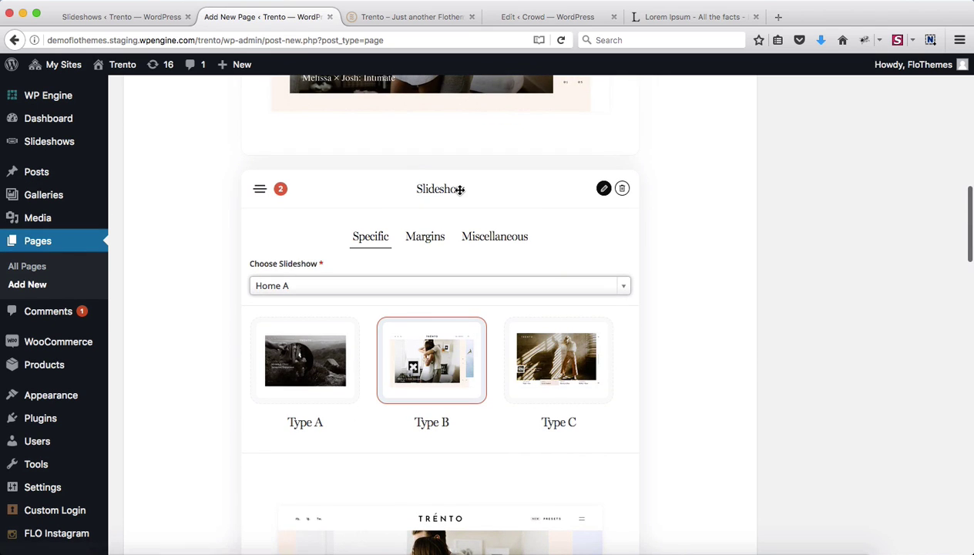
click(460, 190)
Assign the Home A slideshow to the third Slideshow block and choose the Type C style
scroll(540, 270, down, 3)
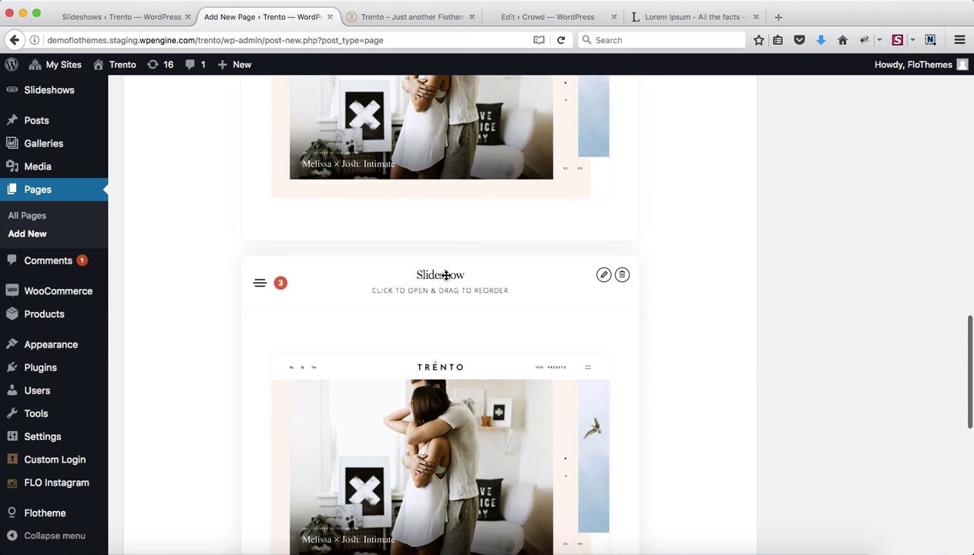
click(625, 292)
scroll(524, 309, down, 3)
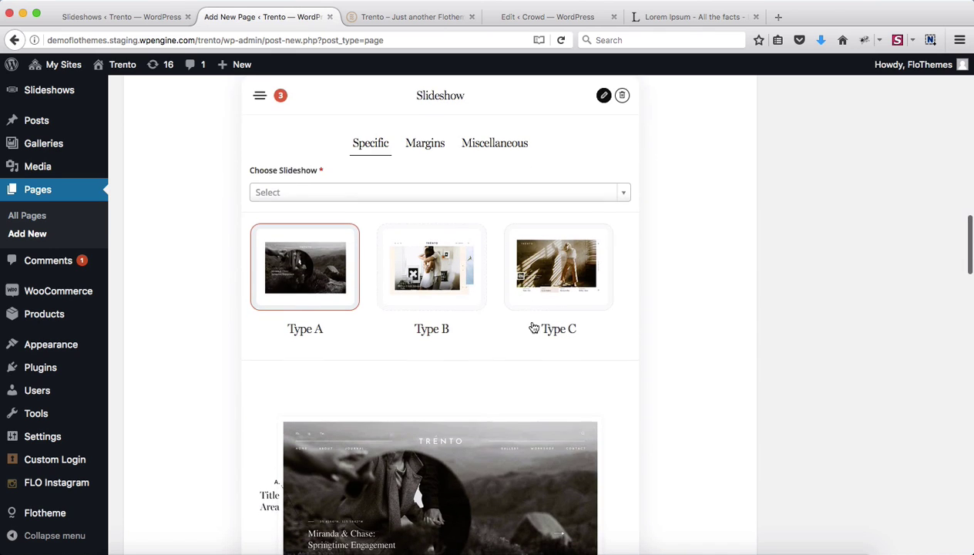
click(287, 195)
click(298, 234)
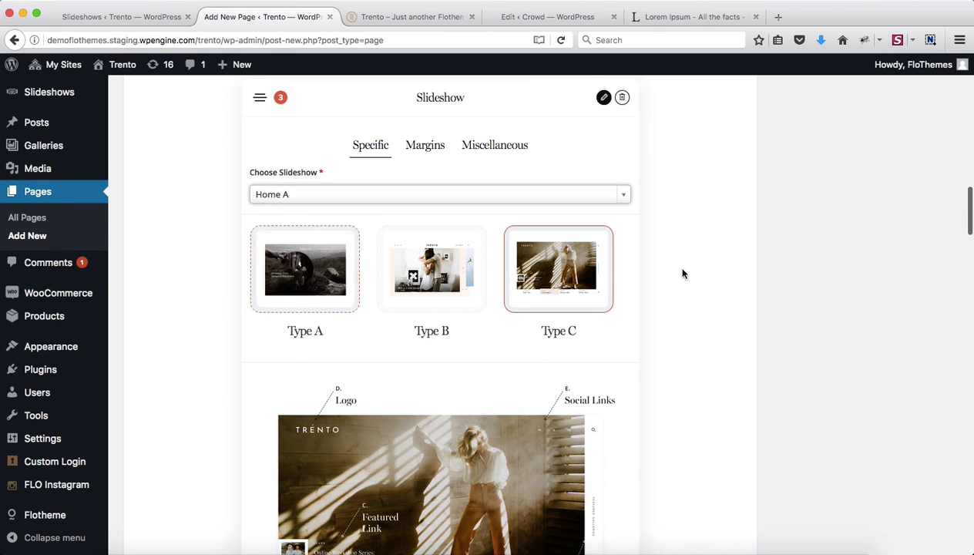
scroll(918, 329, down, 3)
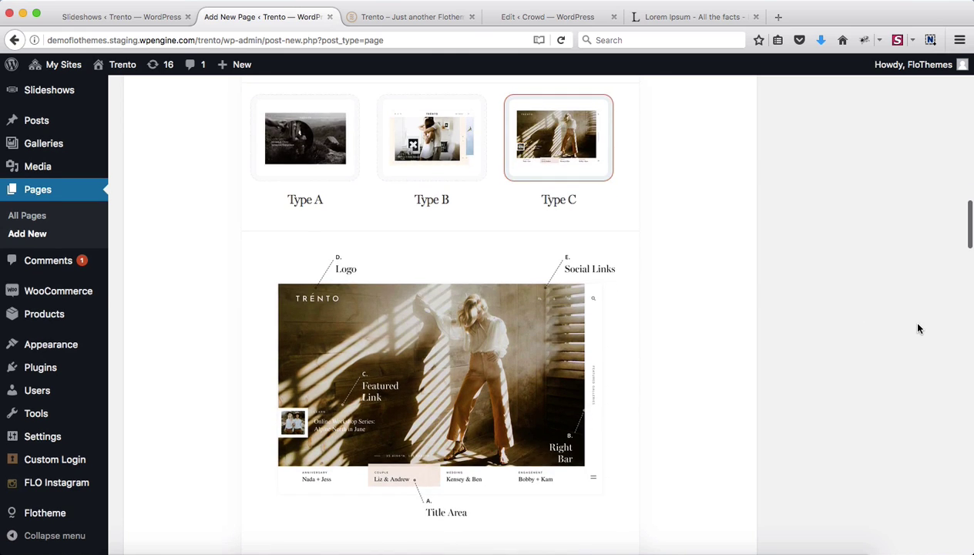
Publish the untitled page and view the live version in a separate browser tab
scroll(918, 329, up, 10)
scroll(918, 329, up, 10)
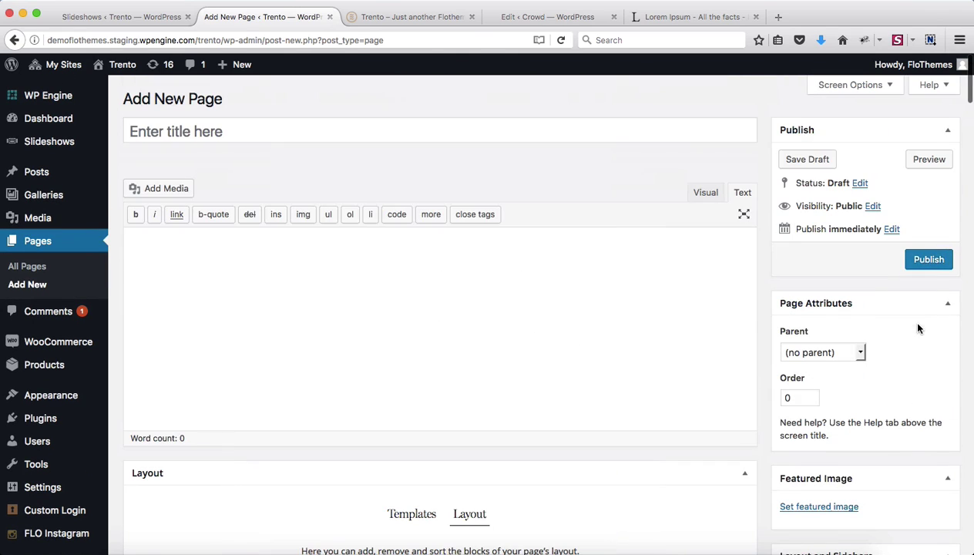
click(927, 259)
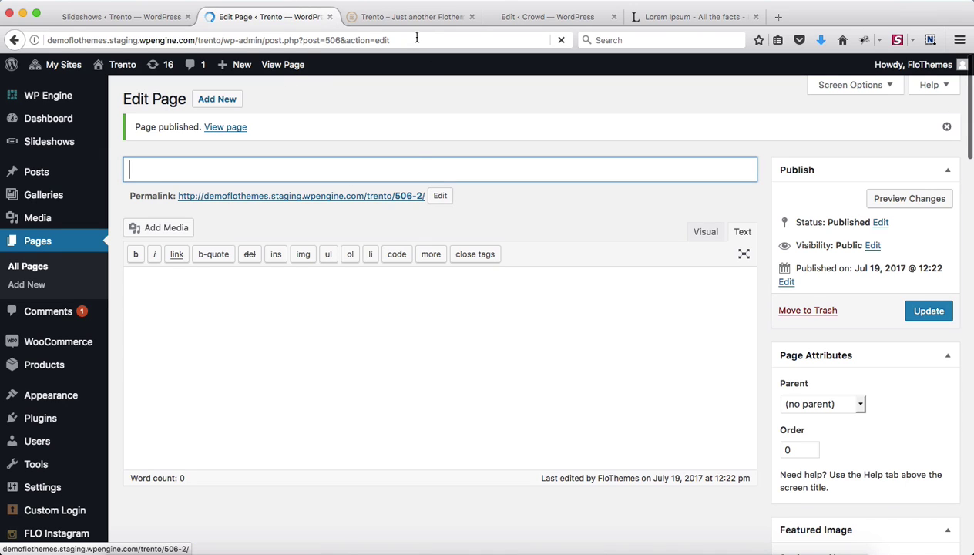
click(374, 19)
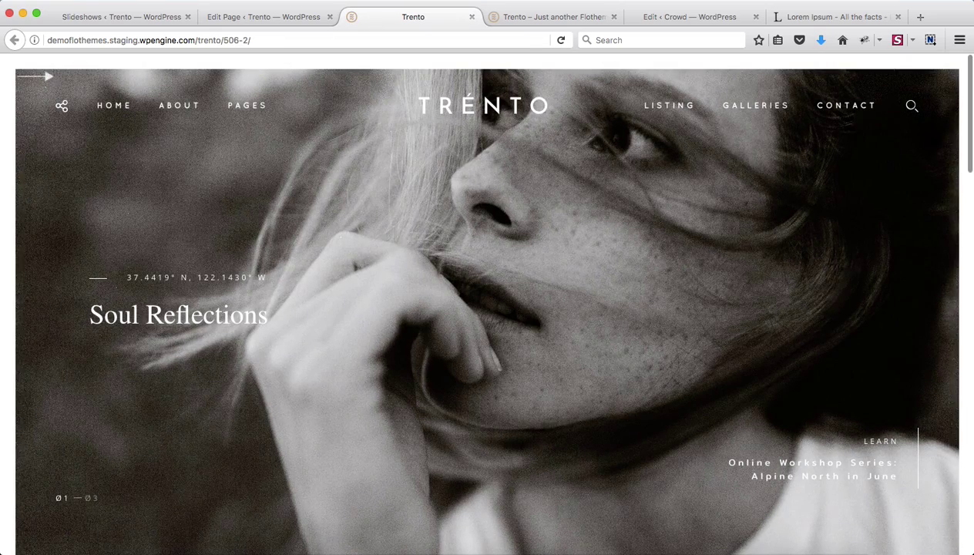
Examine the Type A and Type B slideshows and the space between them on the live page
scroll(338, 181, down, 3)
scroll(338, 181, up, 3)
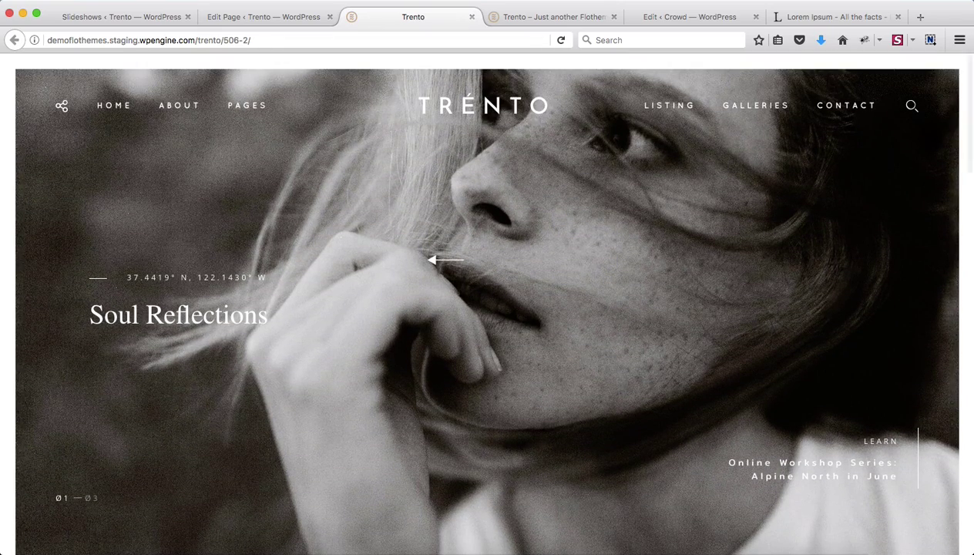
scroll(678, 232, down, 8)
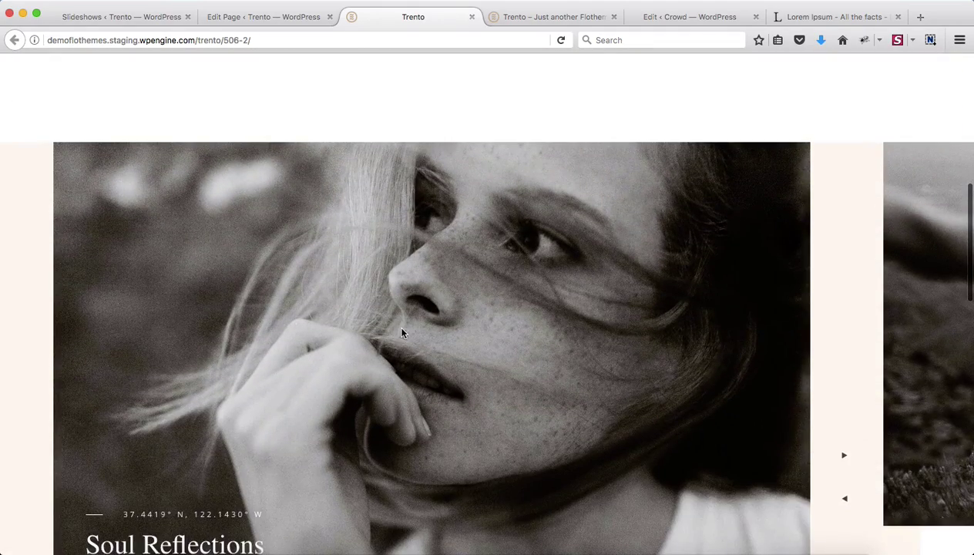
scroll(400, 334, down, 2)
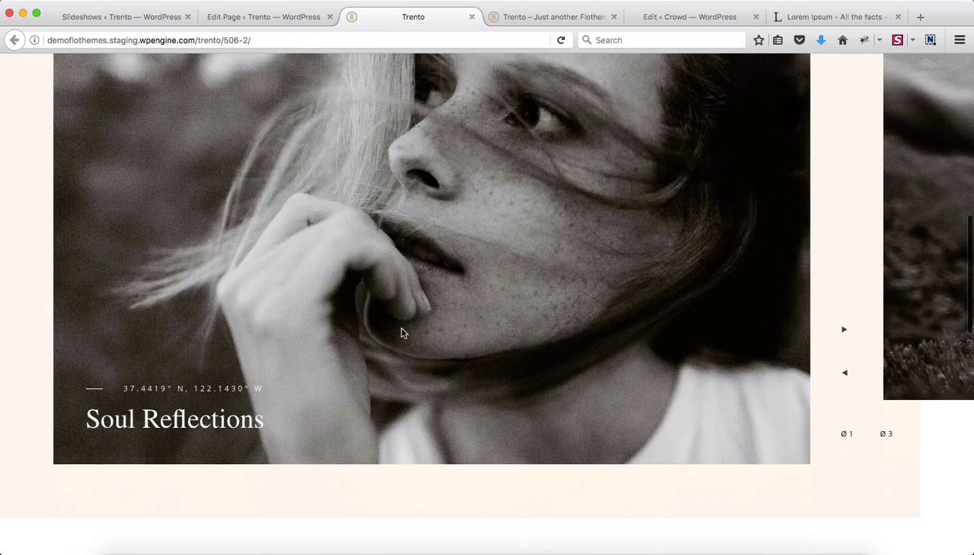
scroll(401, 333, up, 5)
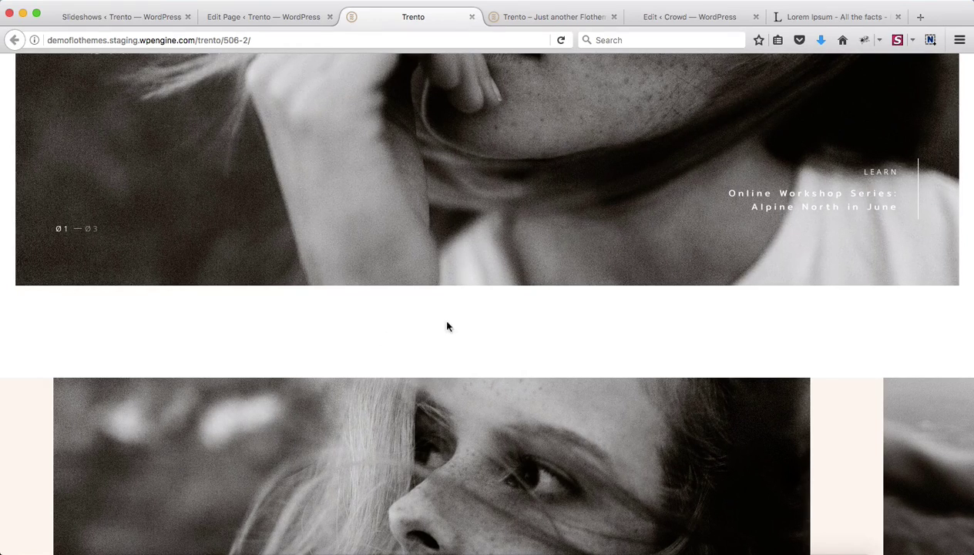
scroll(365, 351, down, 6)
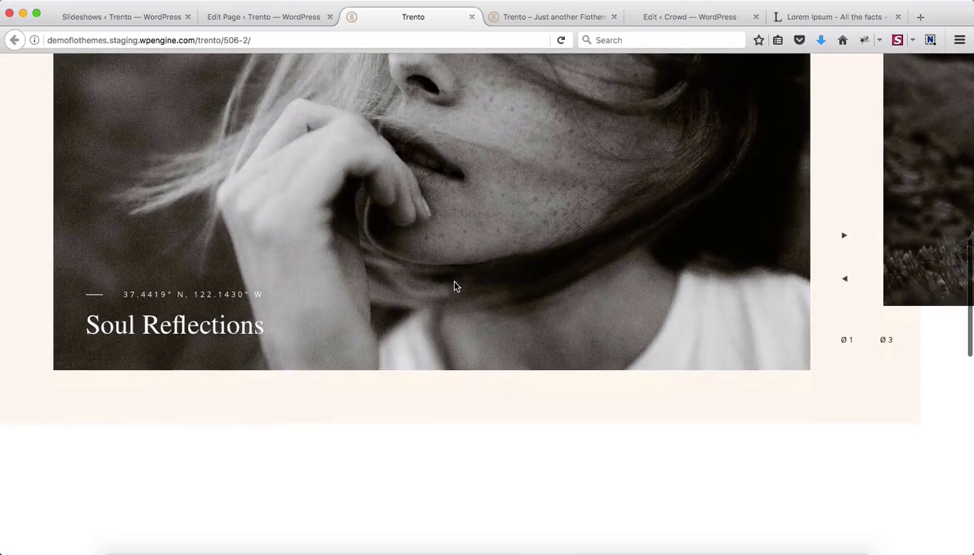
scroll(501, 365, up, 3)
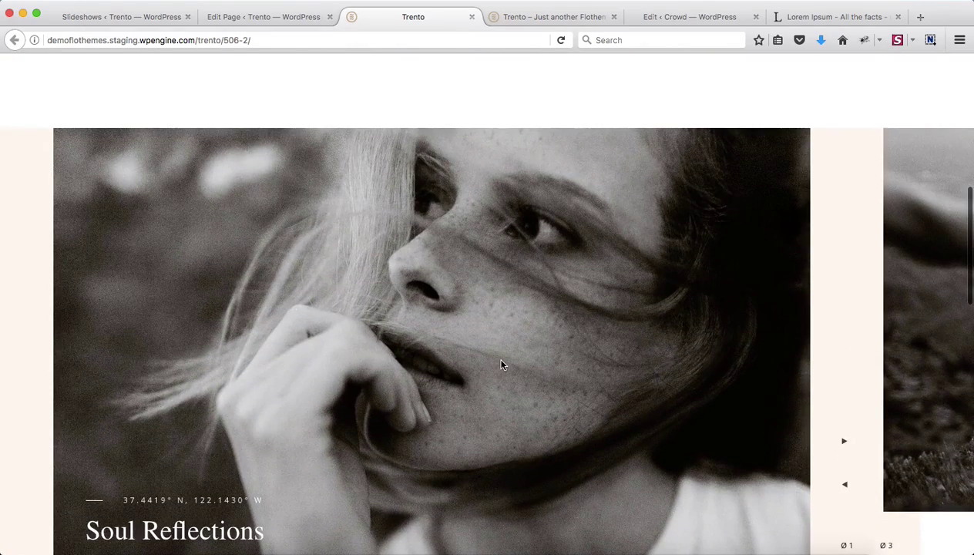
scroll(502, 366, down, 2)
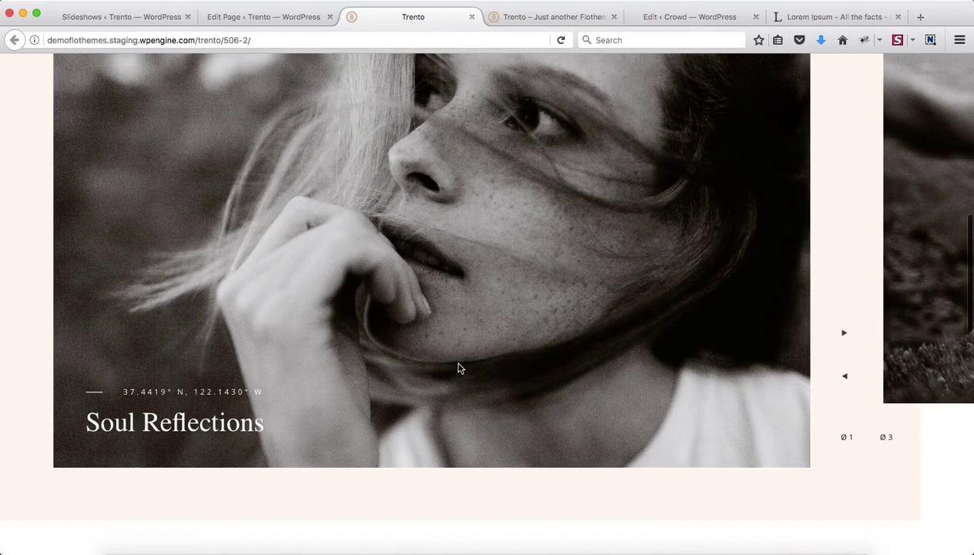
Examine the Type C slideshow on the live page, including opening and closing its navigation menu
scroll(458, 368, down, 5)
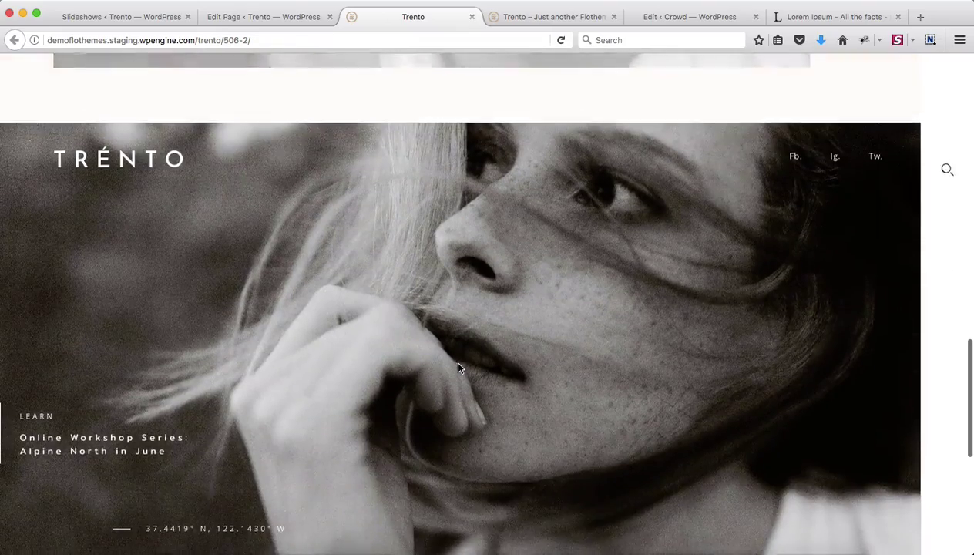
scroll(458, 367, down, 1)
scroll(458, 368, down, 1)
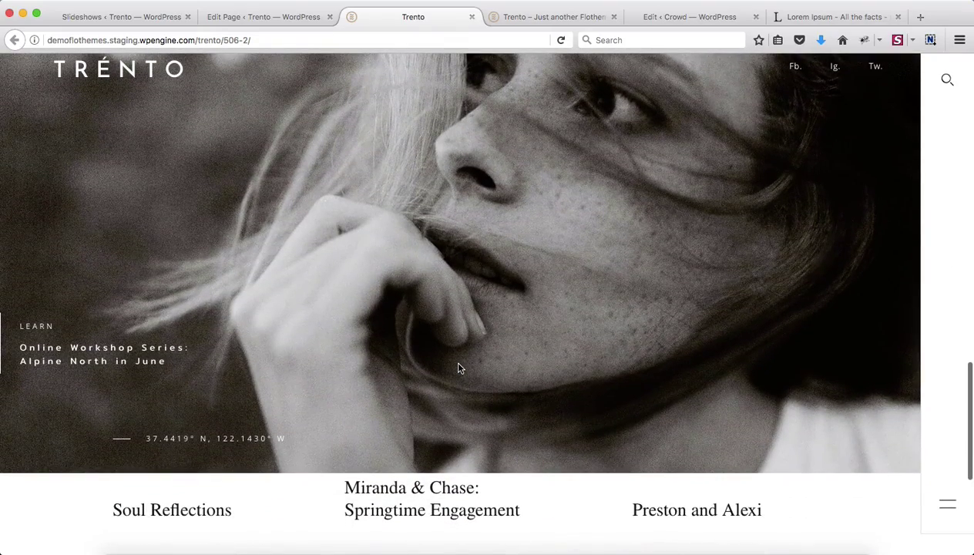
scroll(458, 368, down, 1)
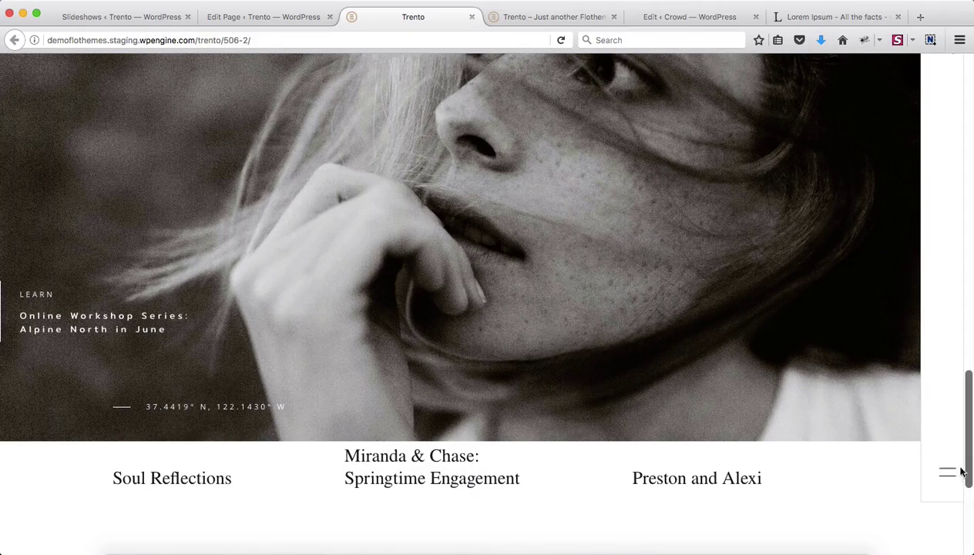
scroll(929, 347, up, 3)
scroll(925, 233, down, 7)
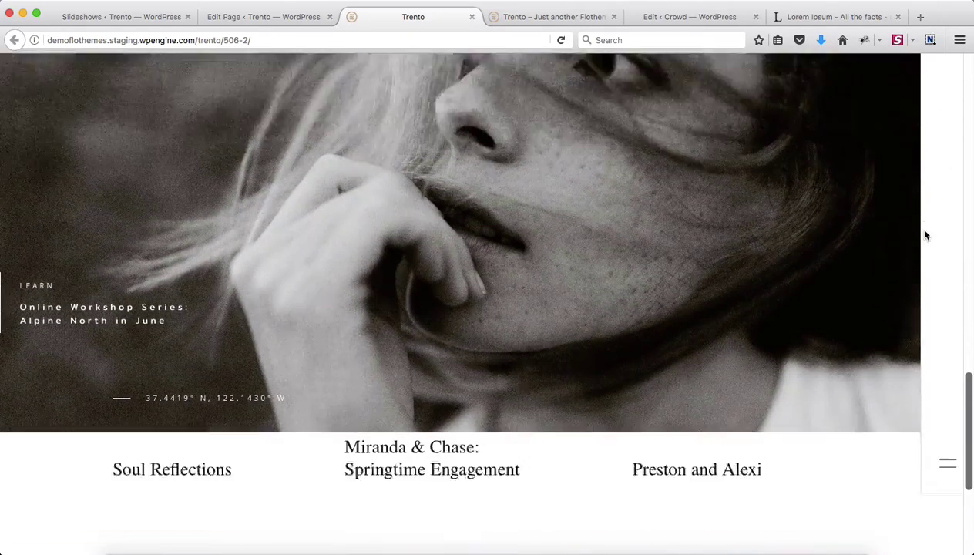
click(949, 349)
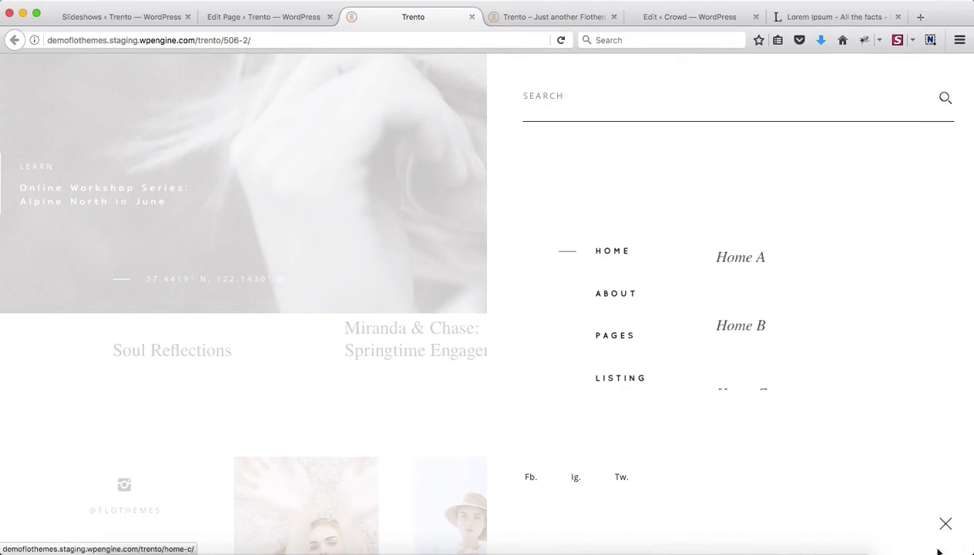
click(946, 525)
Compare the headers, menus and captions of the Type A, B and C slideshows on the live page
scroll(663, 385, up, 10)
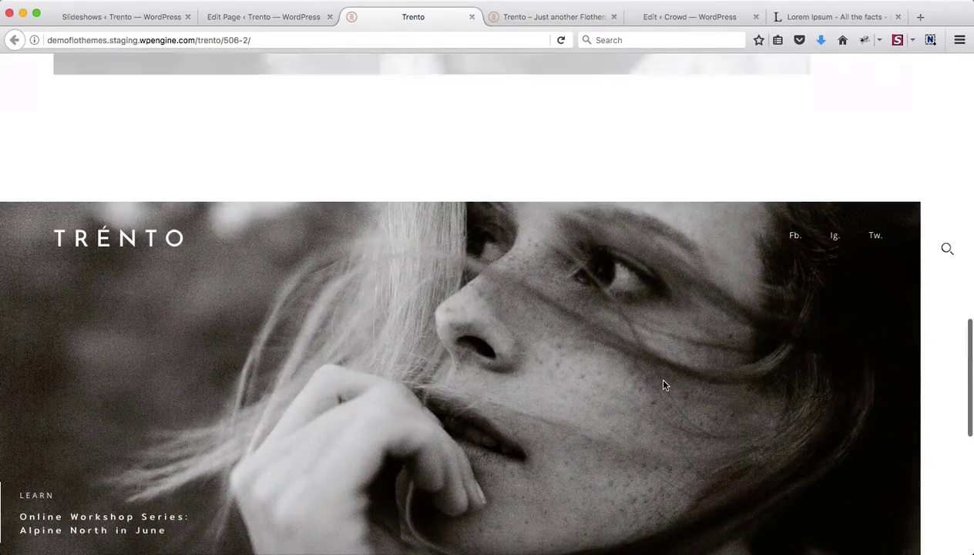
scroll(665, 385, up, 5)
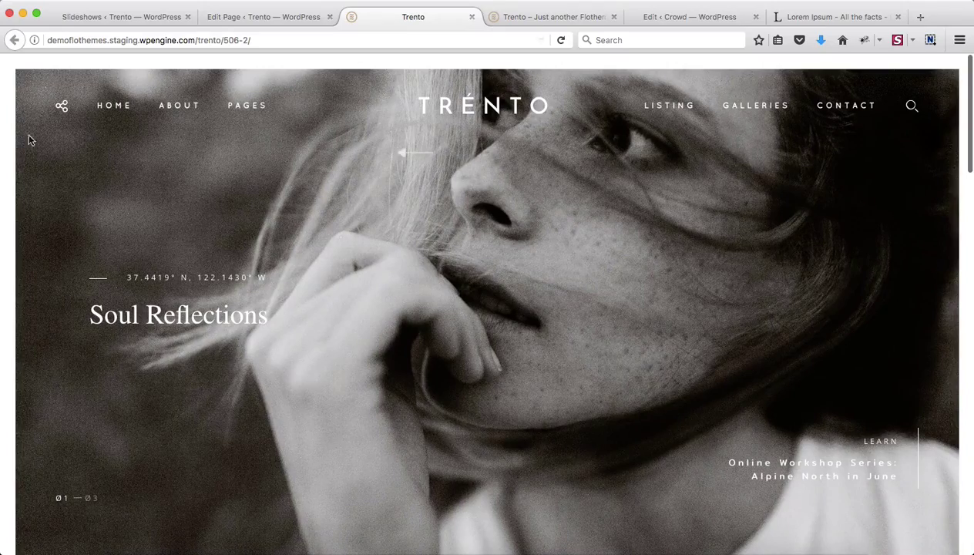
scroll(510, 217, down, 1)
scroll(513, 201, down, 10)
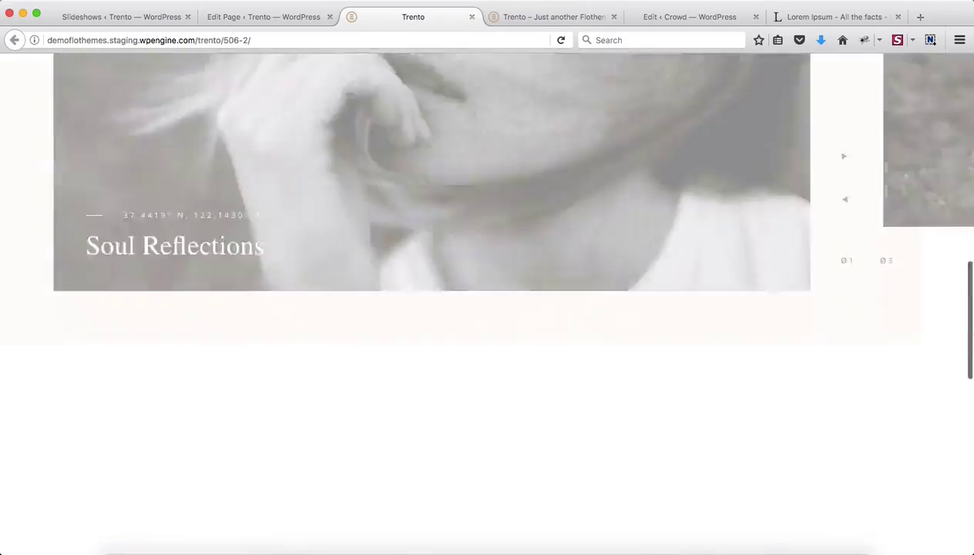
scroll(512, 212, up, 2)
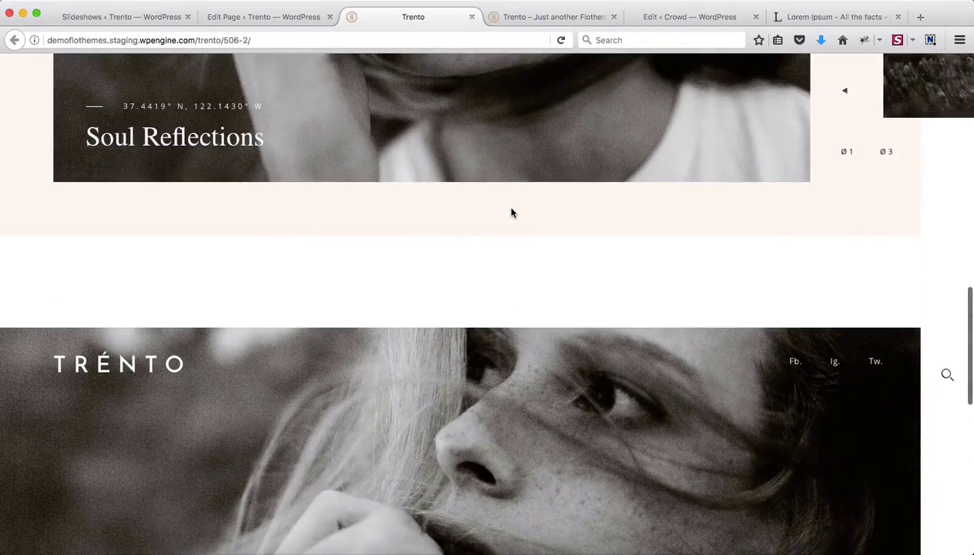
scroll(512, 213, down, 5)
scroll(738, 324, down, 4)
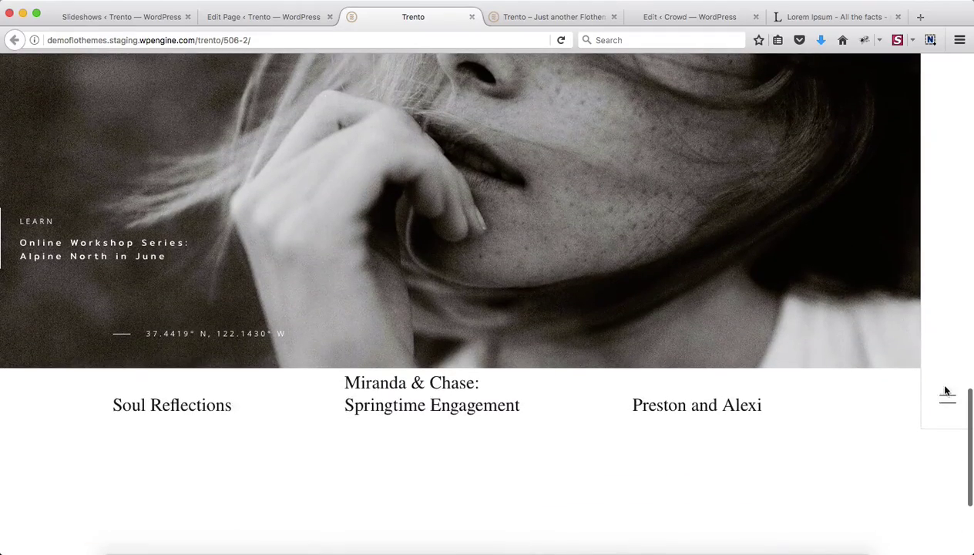
scroll(946, 403, up, 1)
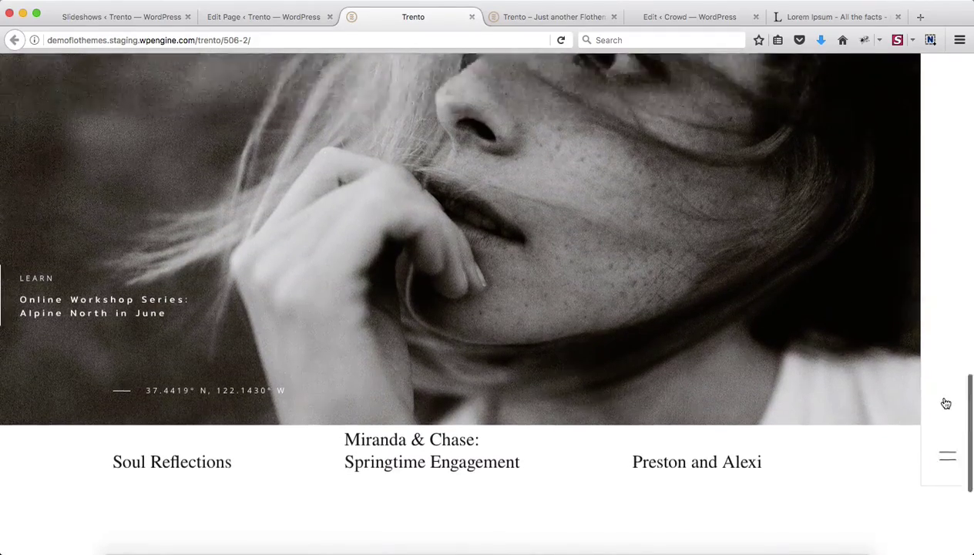
scroll(946, 402, down, 5)
scroll(946, 402, up, 4)
scroll(947, 402, up, 7)
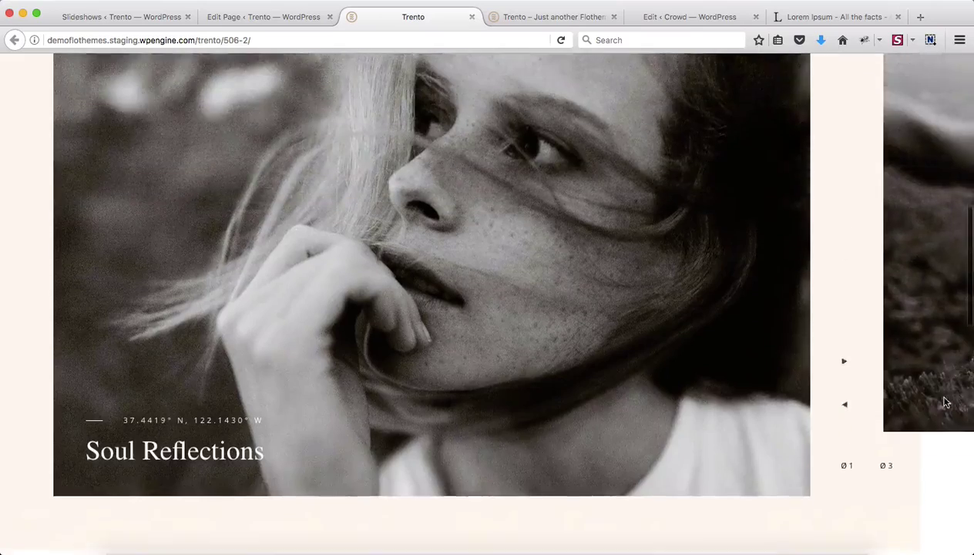
Examine the vertical gaps above and below the Type B slideshow on the live page
scroll(947, 403, down, 2)
scroll(947, 402, down, 1)
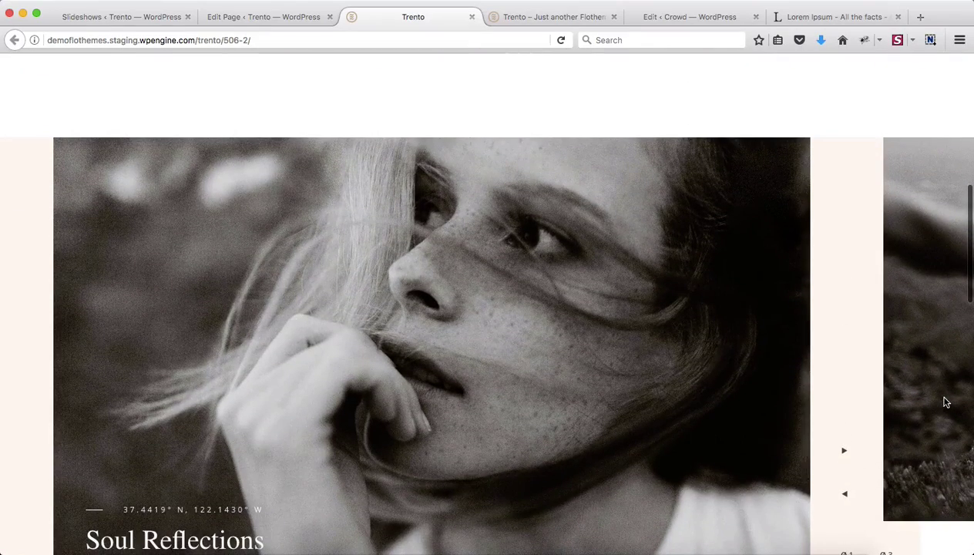
scroll(947, 403, up, 4)
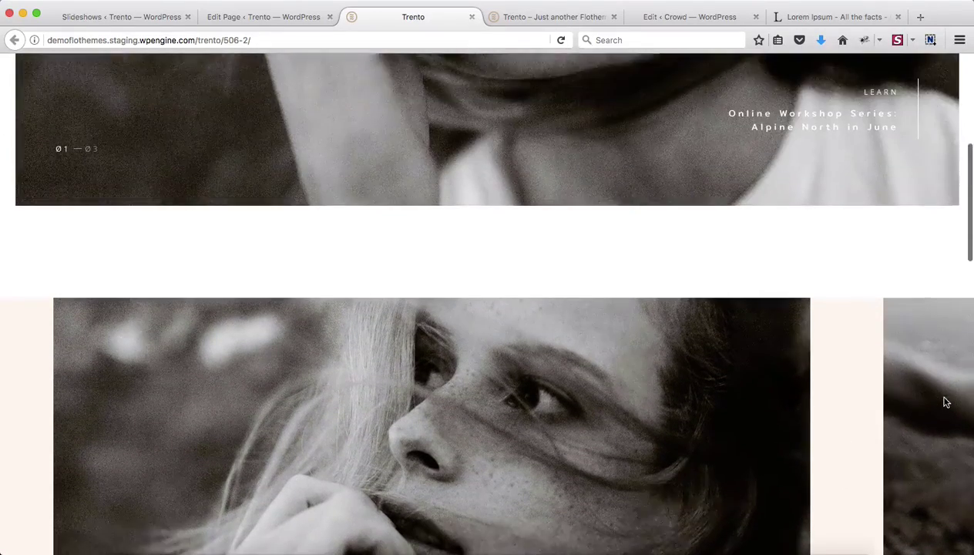
scroll(946, 403, down, 1)
scroll(947, 403, up, 5)
scroll(663, 278, down, 10)
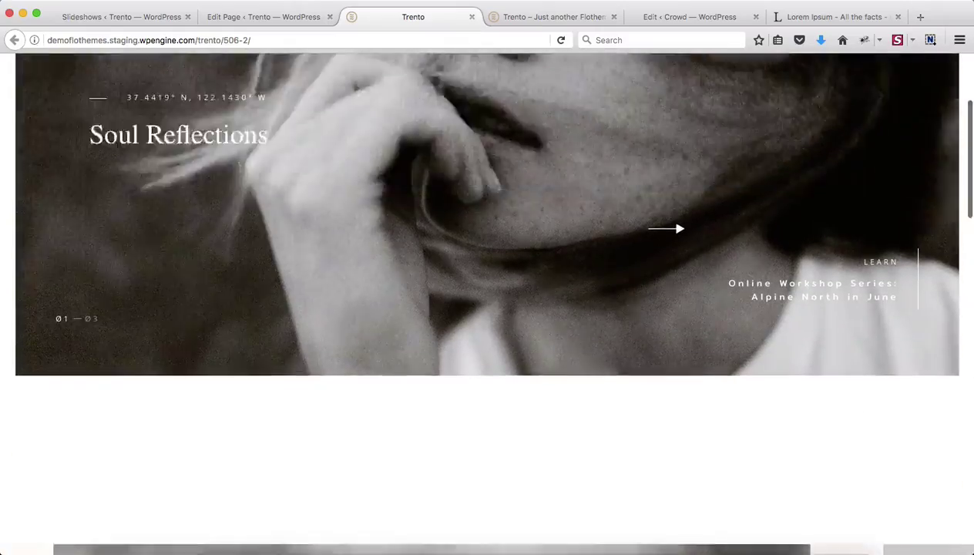
scroll(499, 295, down, 1)
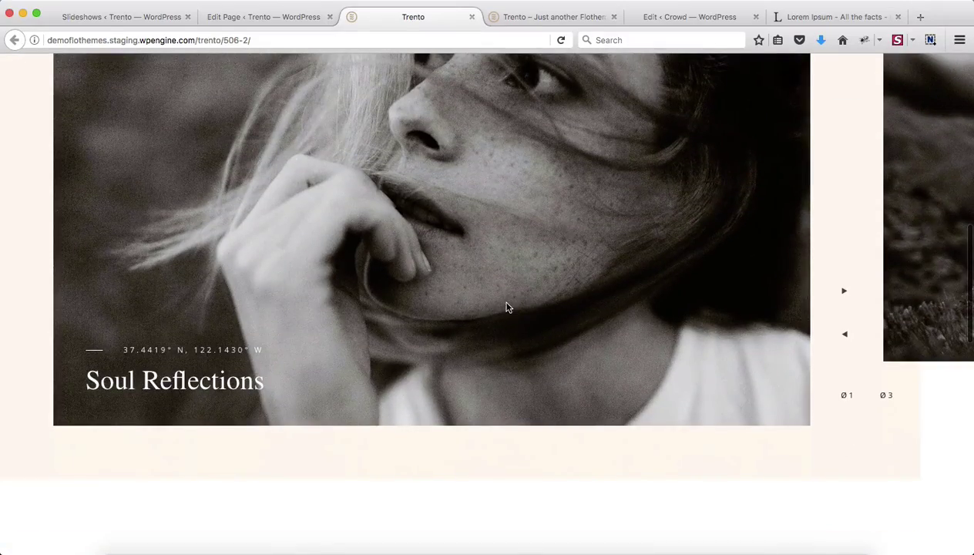
scroll(507, 308, down, 3)
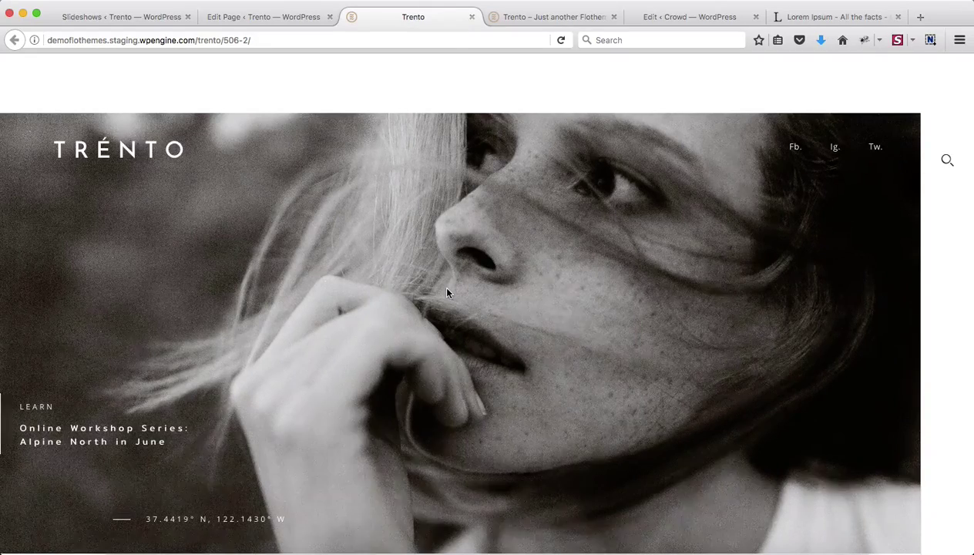
scroll(447, 291, up, 4)
scroll(448, 291, up, 3)
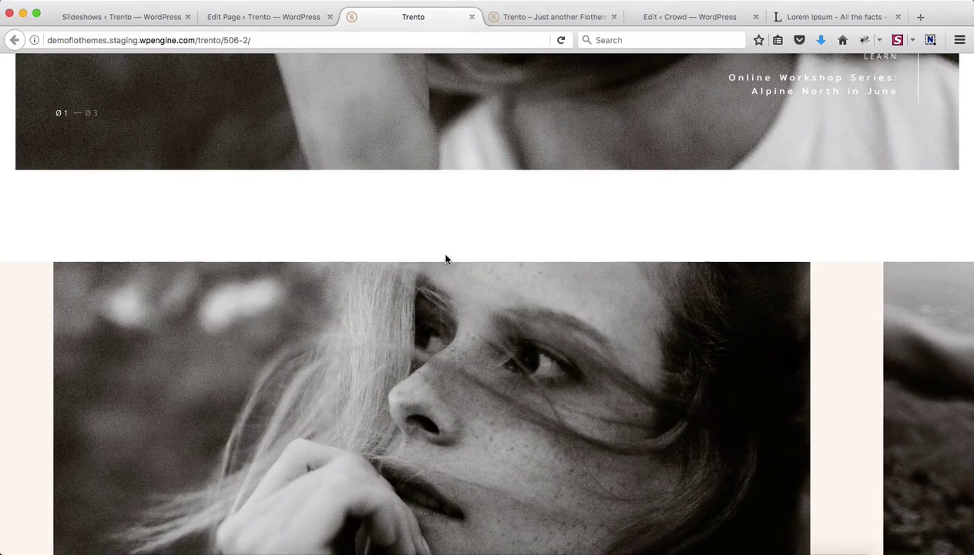
scroll(446, 259, down, 6)
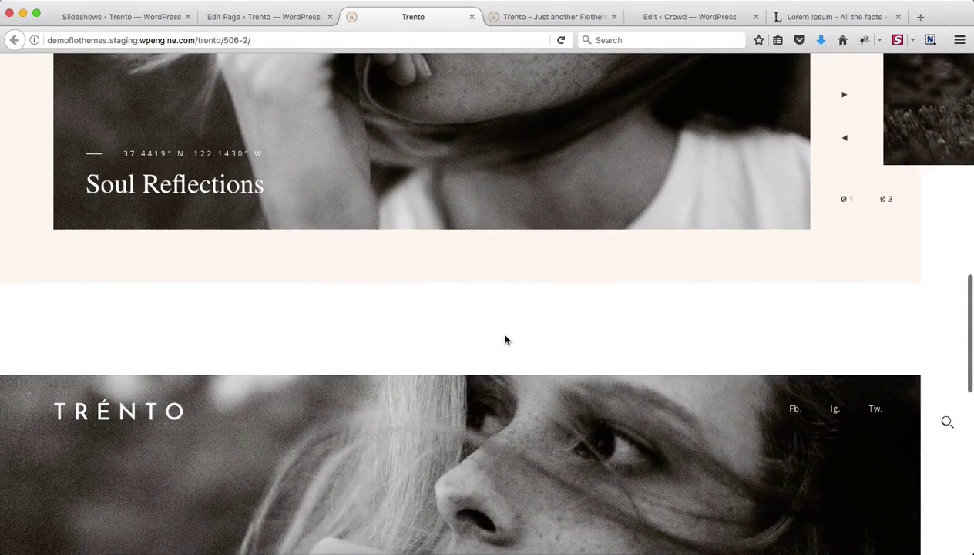
scroll(536, 317, up, 5)
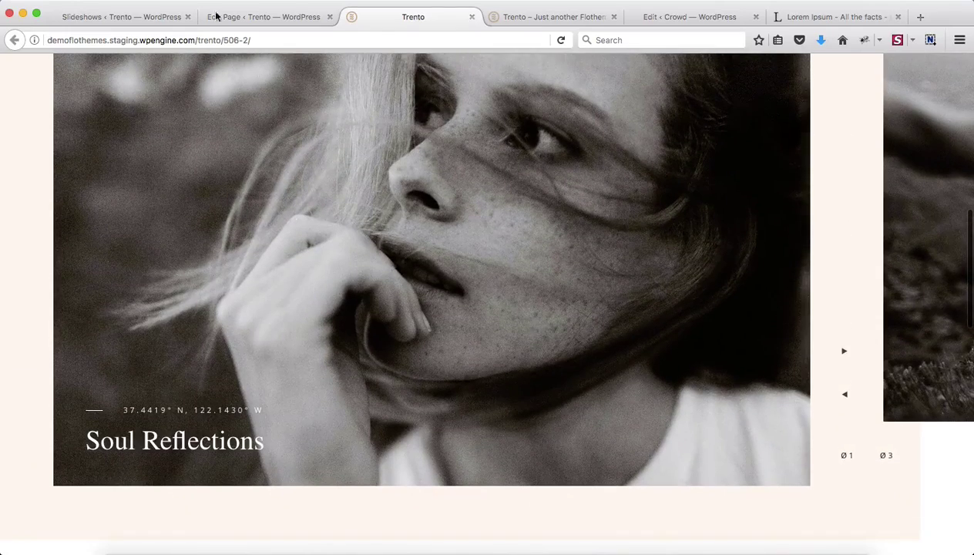
In the page editor, set the second Slideshow block's desktop margin corrections to -51 px top and -52 px bottom
click(253, 17)
scroll(487, 346, down, 8)
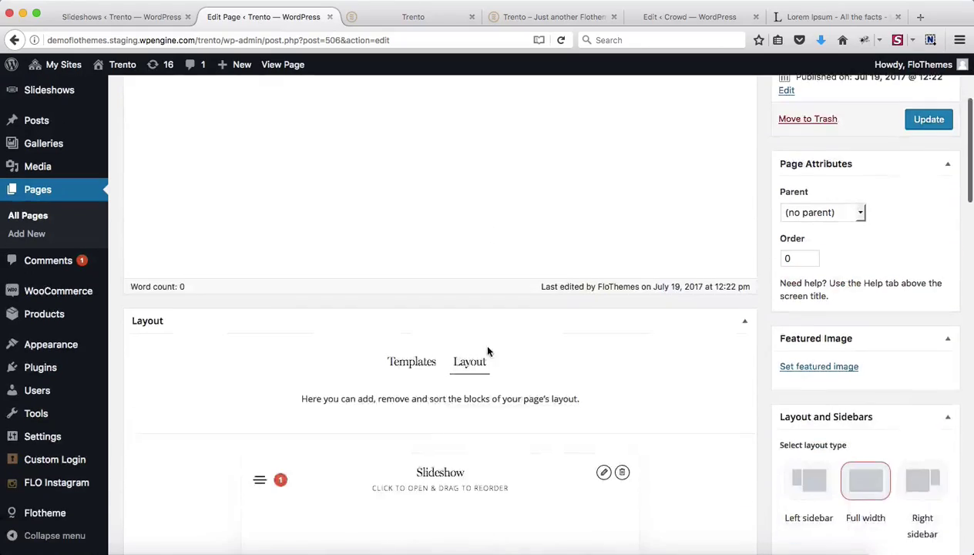
scroll(487, 346, down, 3)
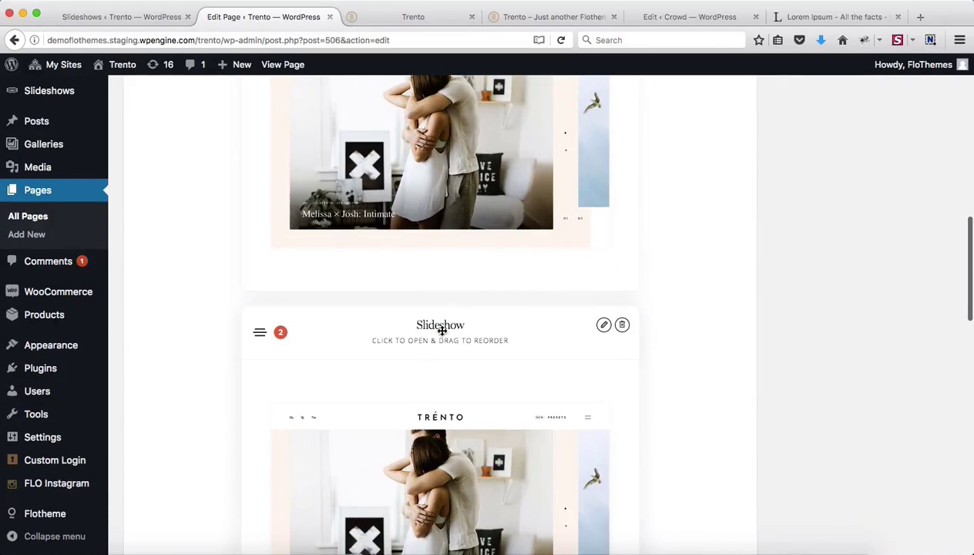
click(466, 330)
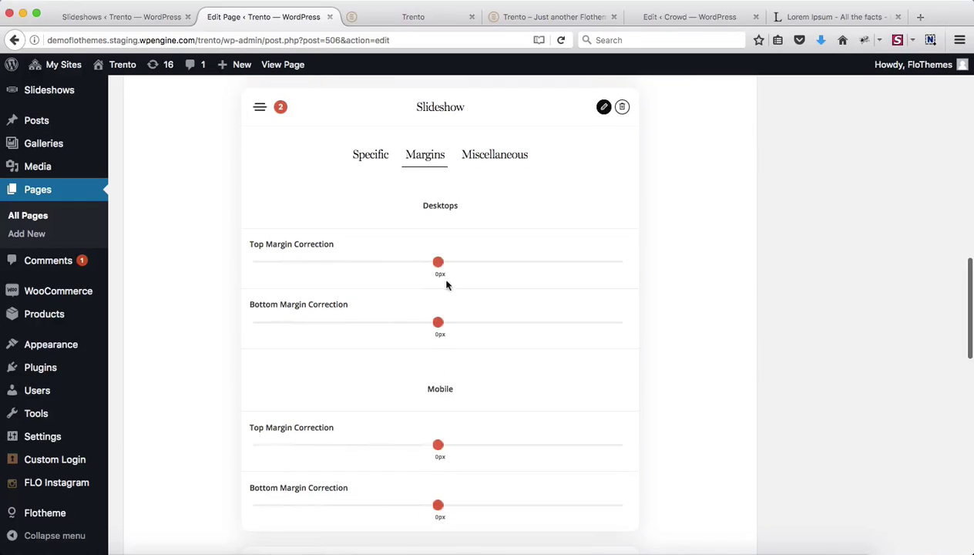
drag(438, 263, 344, 270)
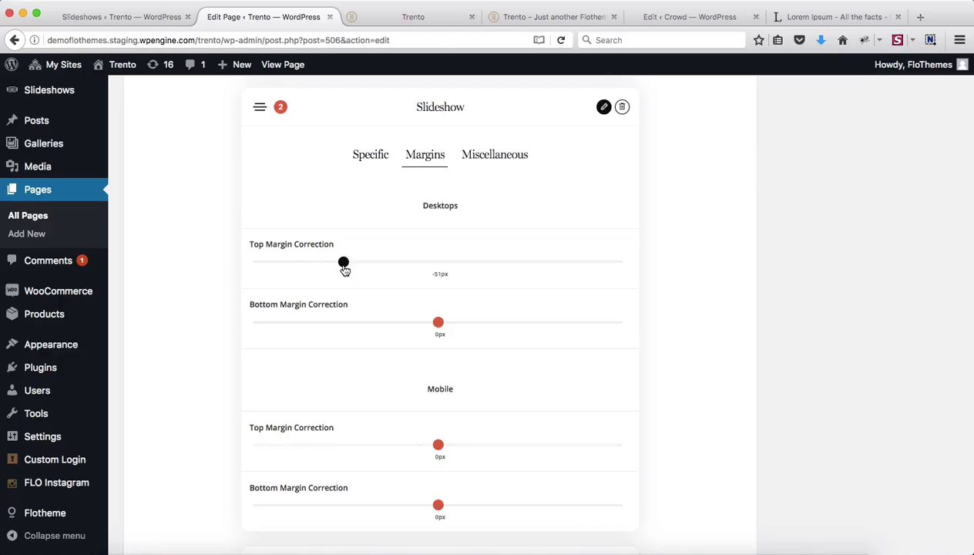
drag(443, 325, 342, 331)
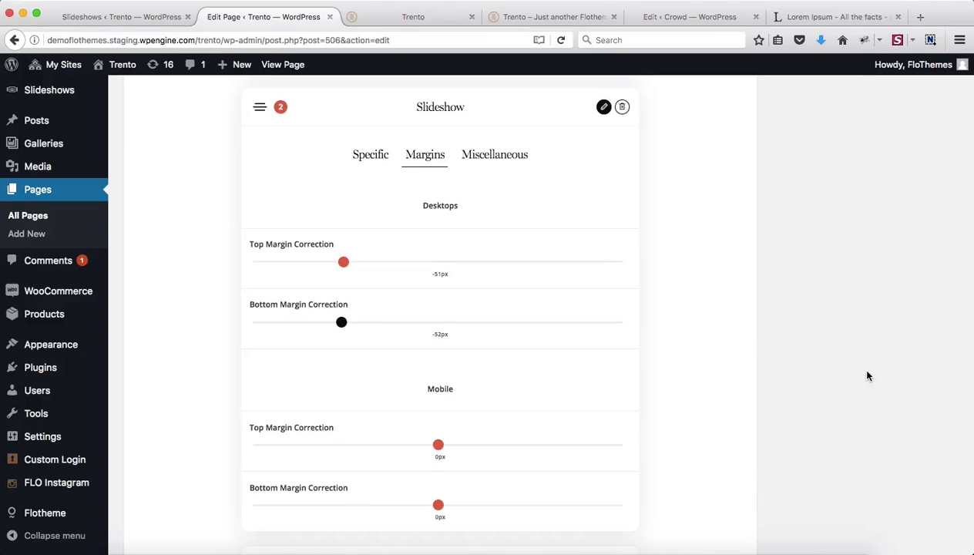
Update the page with the new margins and reload its live version
click(867, 376)
scroll(879, 397, up, 10)
click(924, 316)
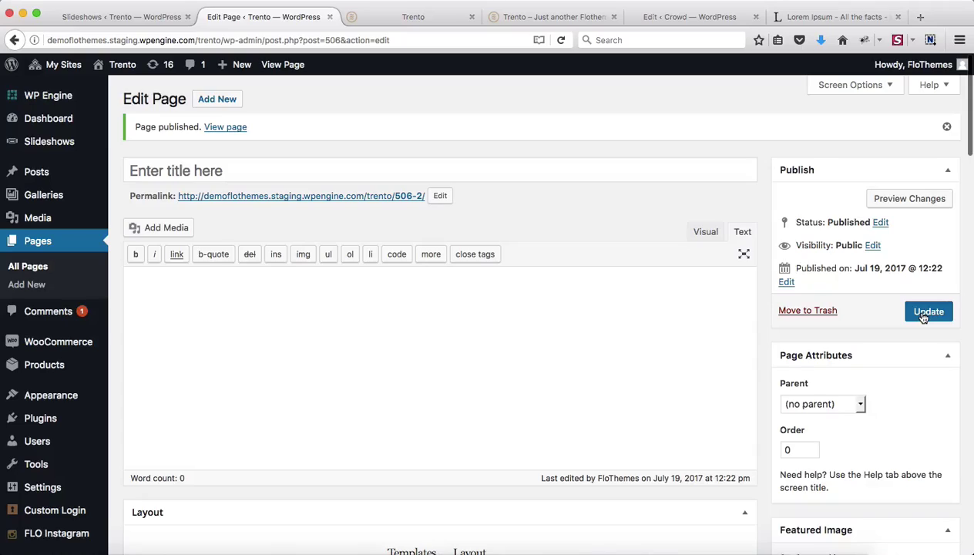
key(ctrl+Tab)
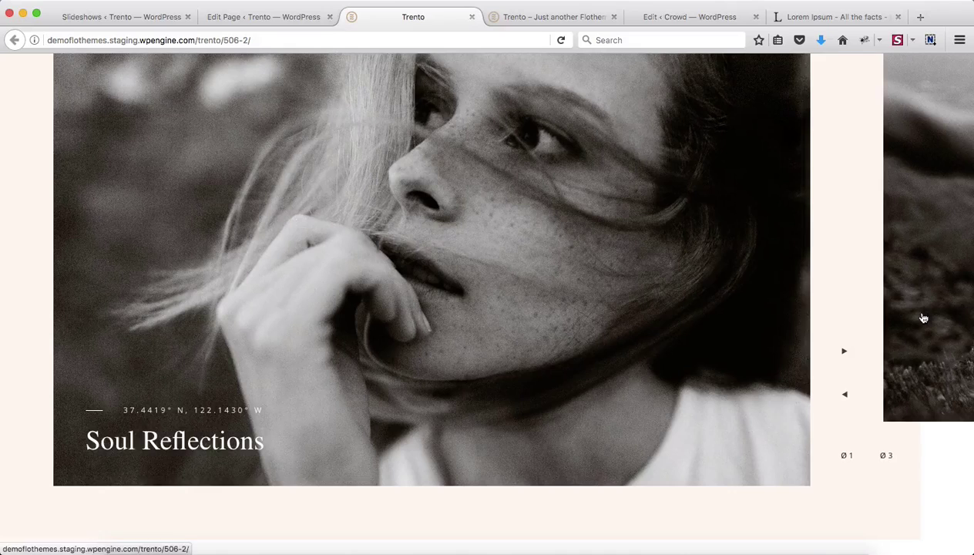
key(super+r)
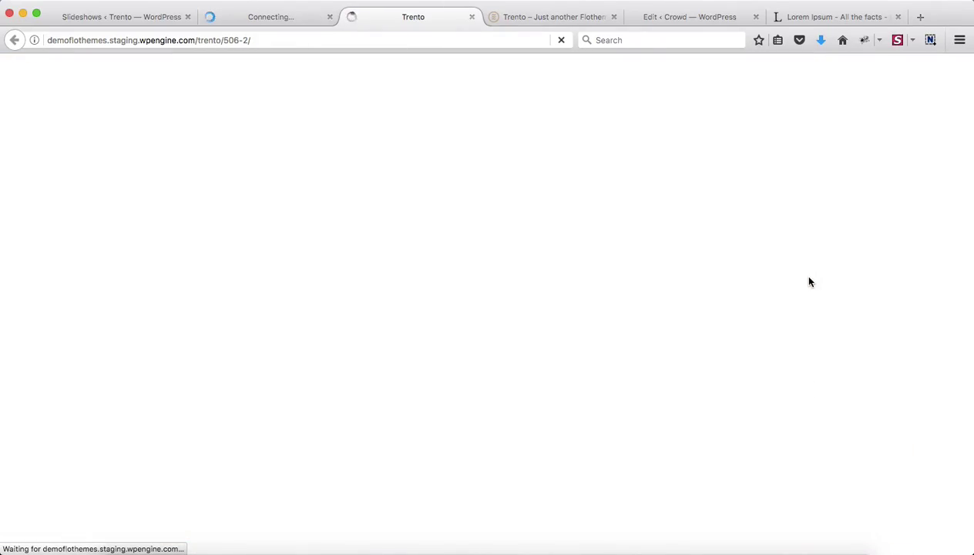
Check the reduced spacing between the Type A, B and C slideshows on the reloaded live page
scroll(290, 156, down, 4)
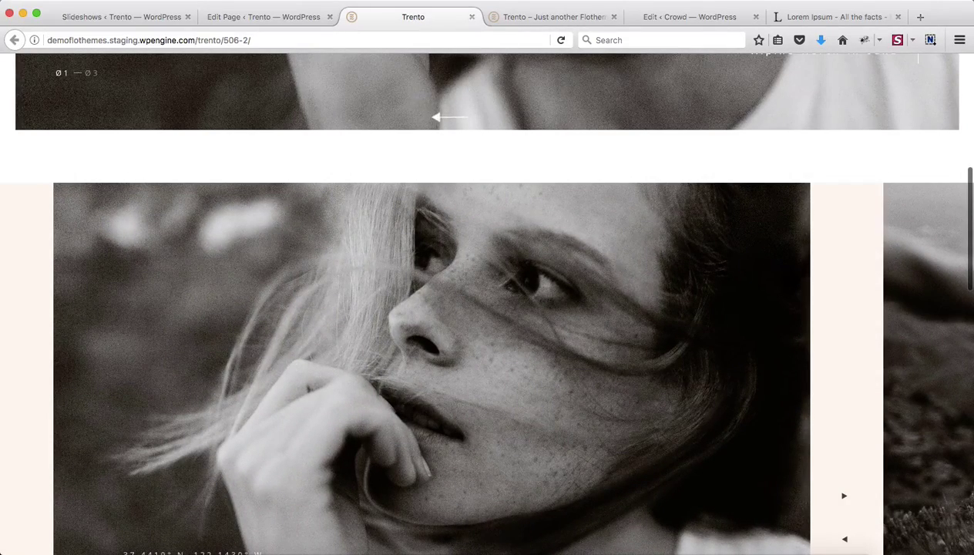
scroll(444, 116, down, 10)
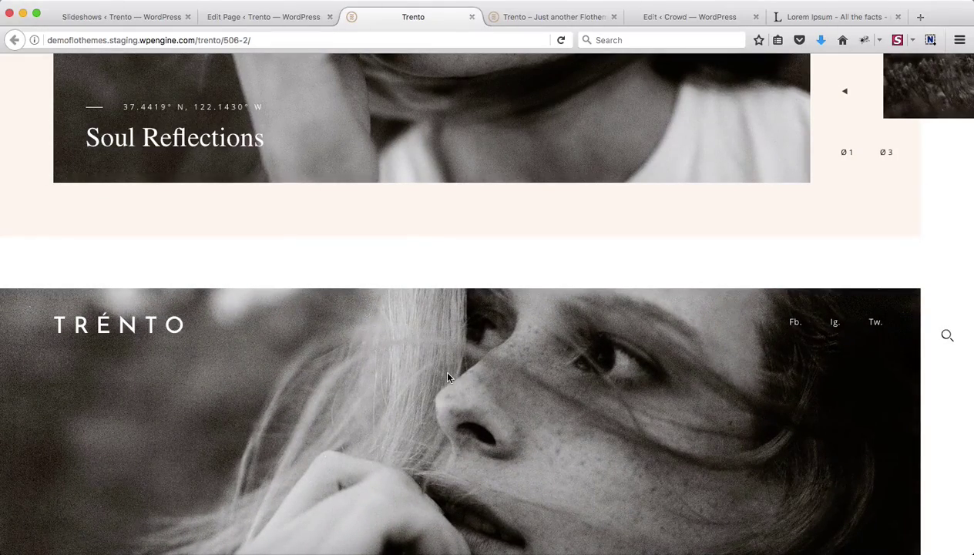
scroll(447, 377, down, 4)
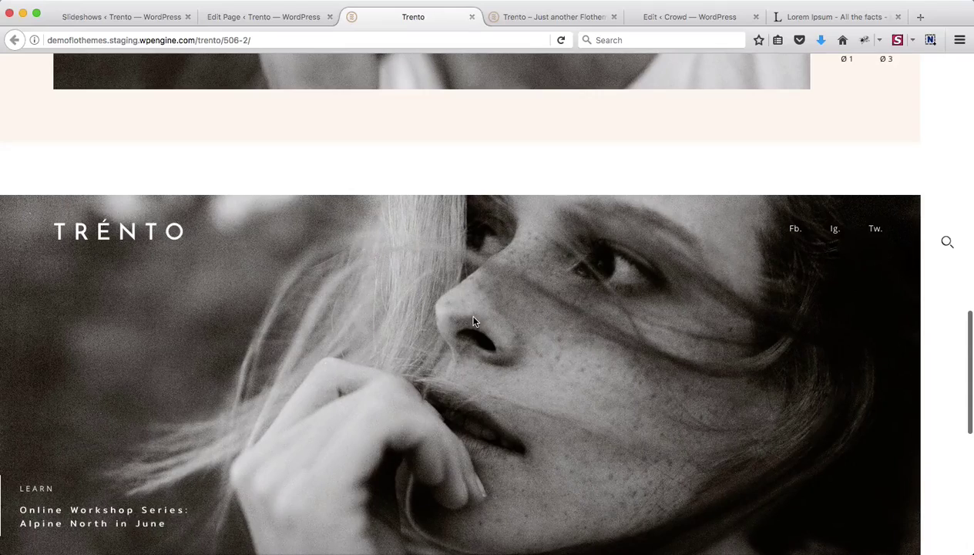
scroll(475, 322, up, 5)
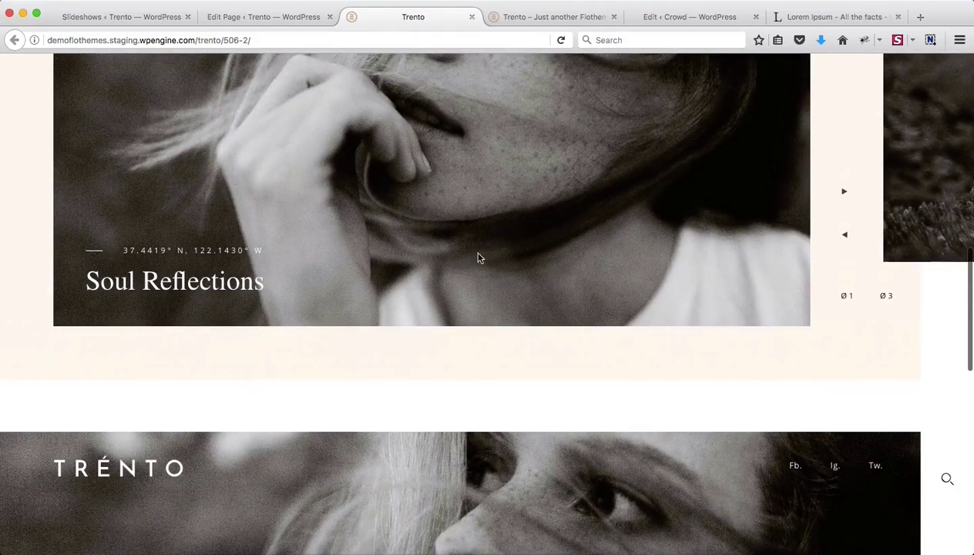
scroll(478, 256, down, 5)
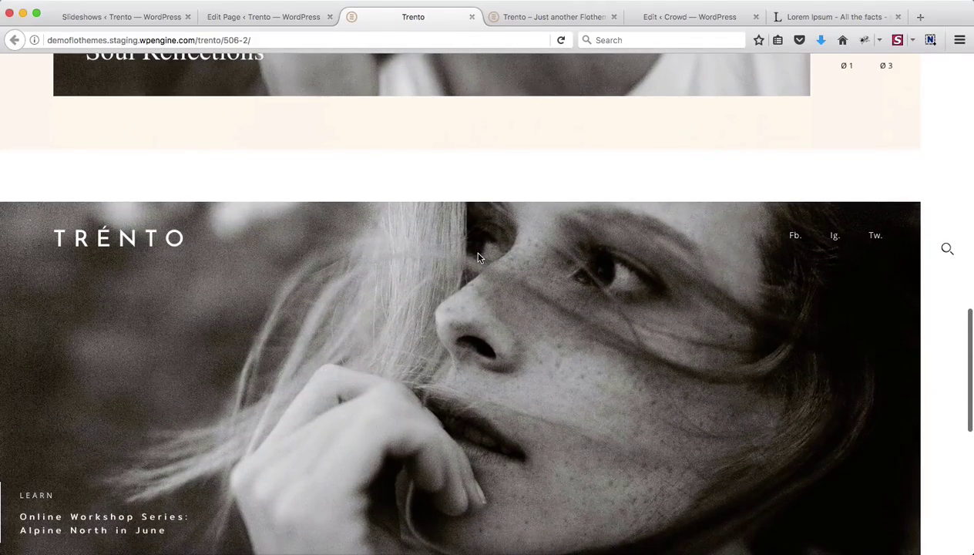
scroll(478, 257, down, 5)
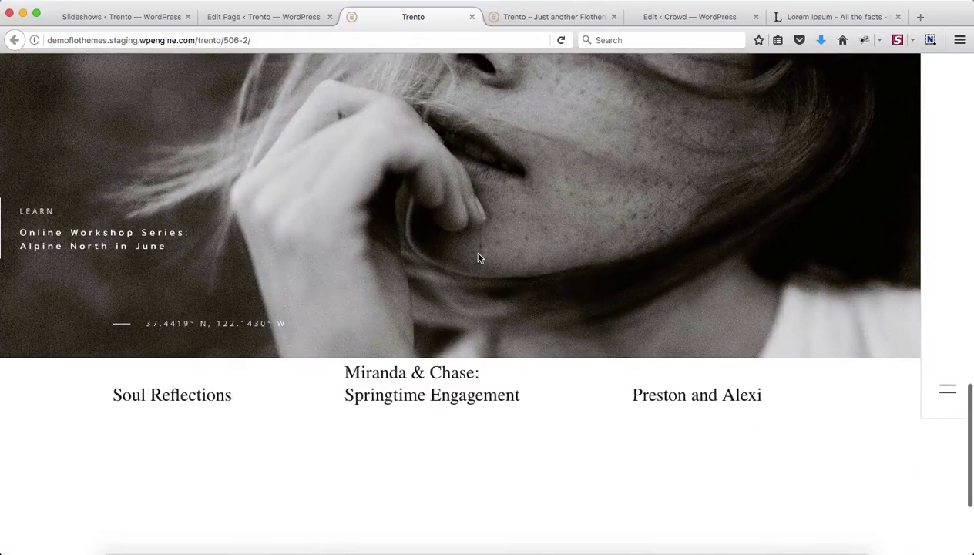
scroll(478, 256, up, 5)
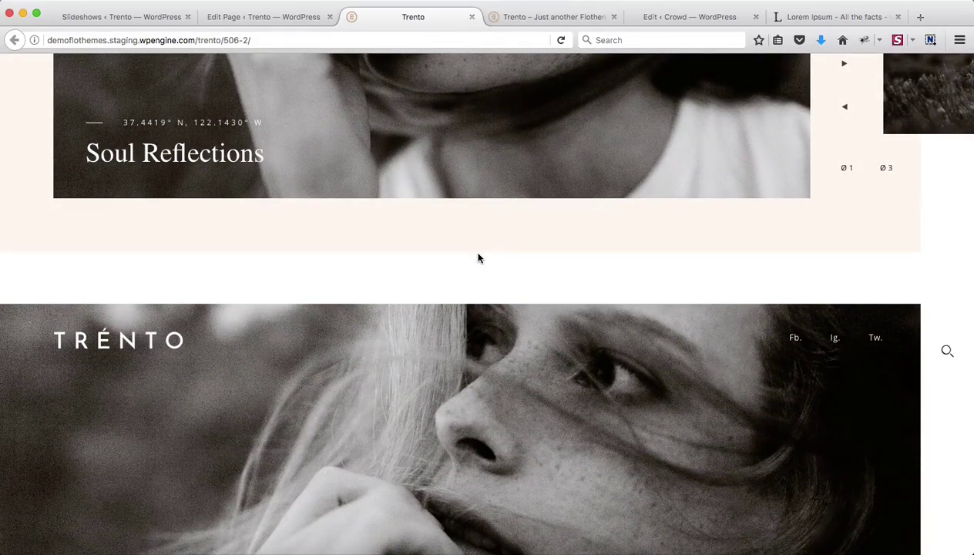
scroll(478, 258, up, 10)
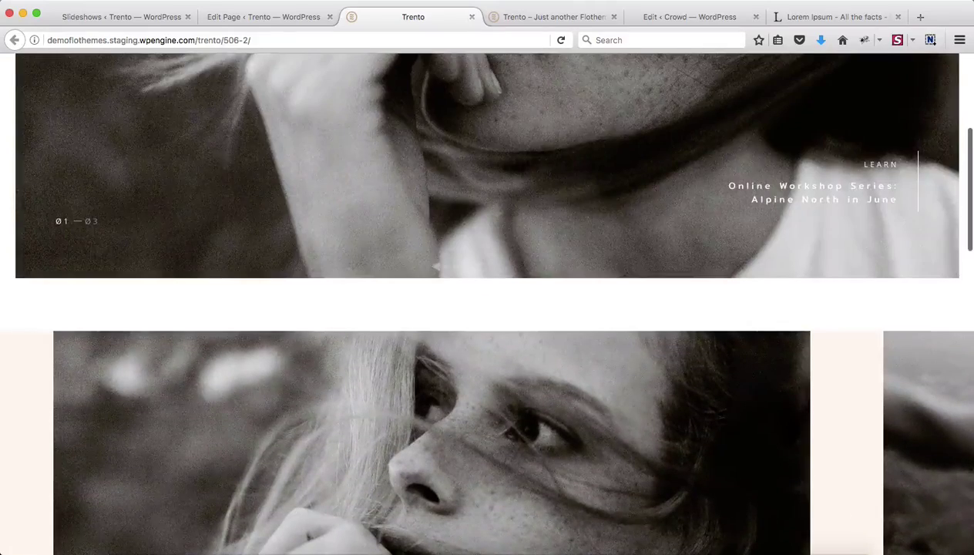